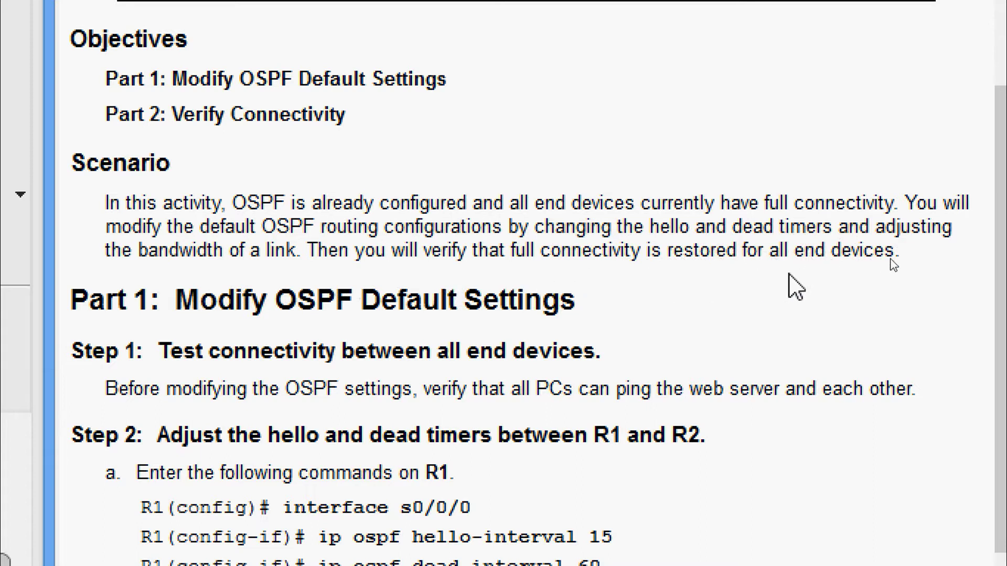
Step: Run ipconfig in the Web Server's Command Prompt
scroll(805, 280, "down", 3)
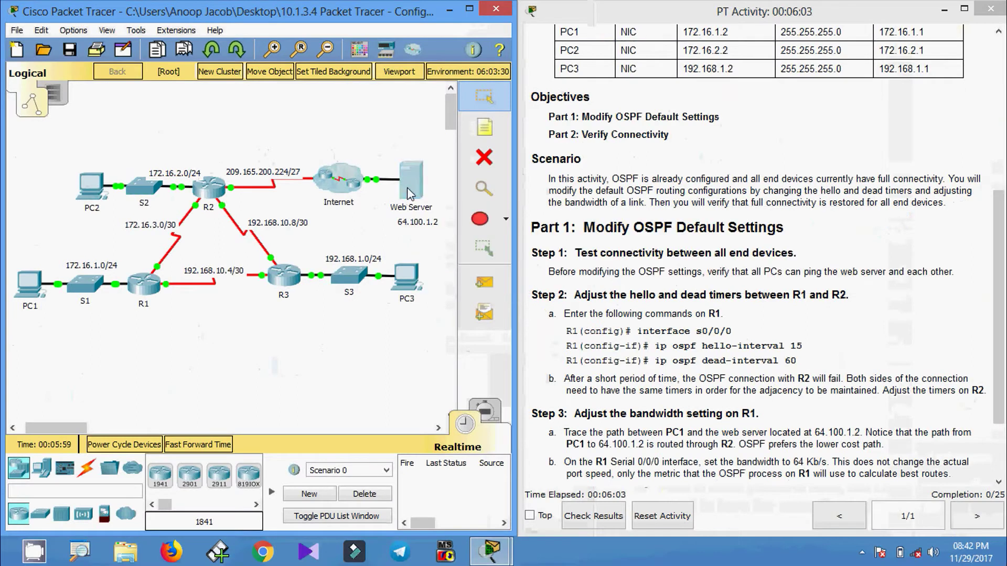
left_click(408, 189)
left_click(359, 97)
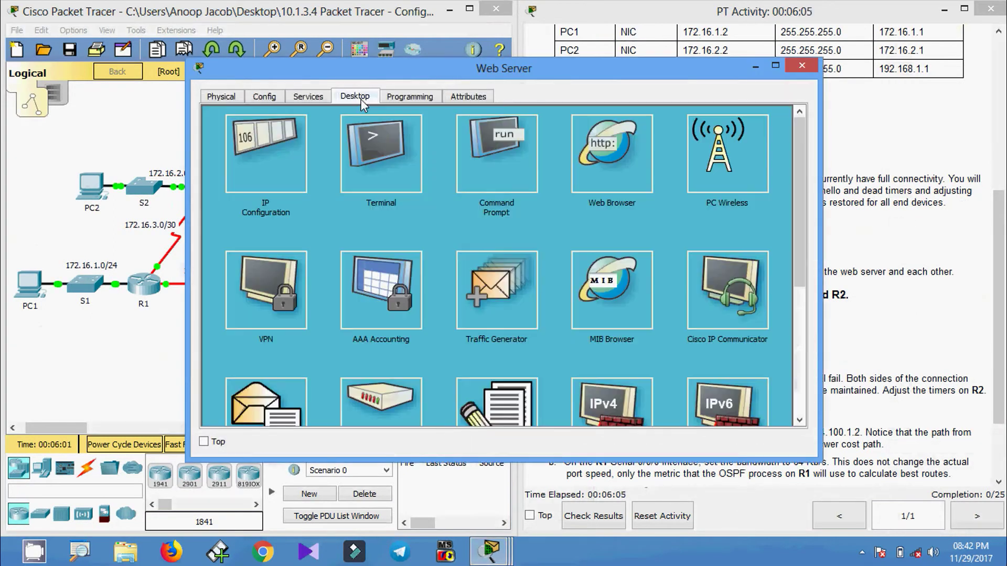
left_click(467, 153)
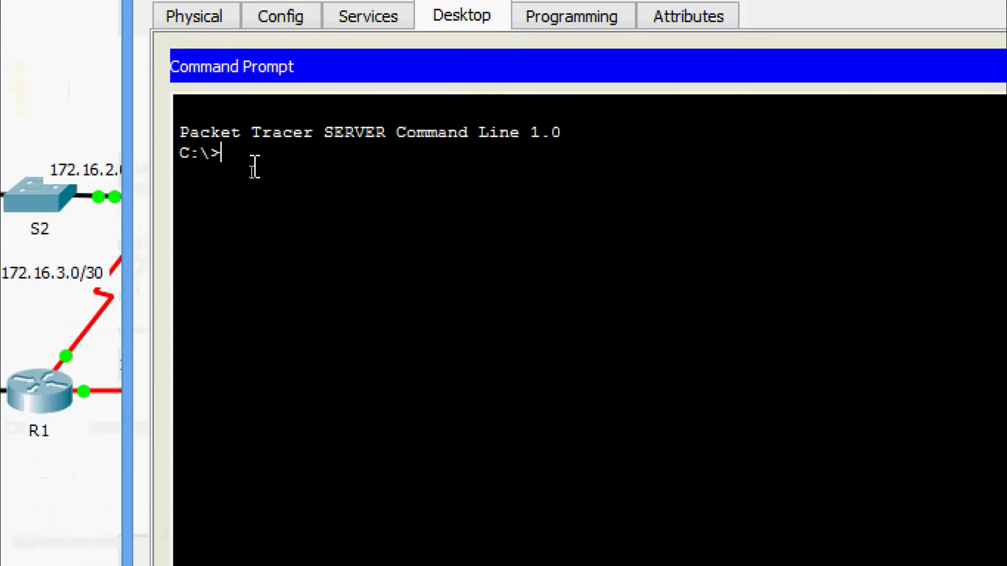
type("ipcofifig")
key("Return")
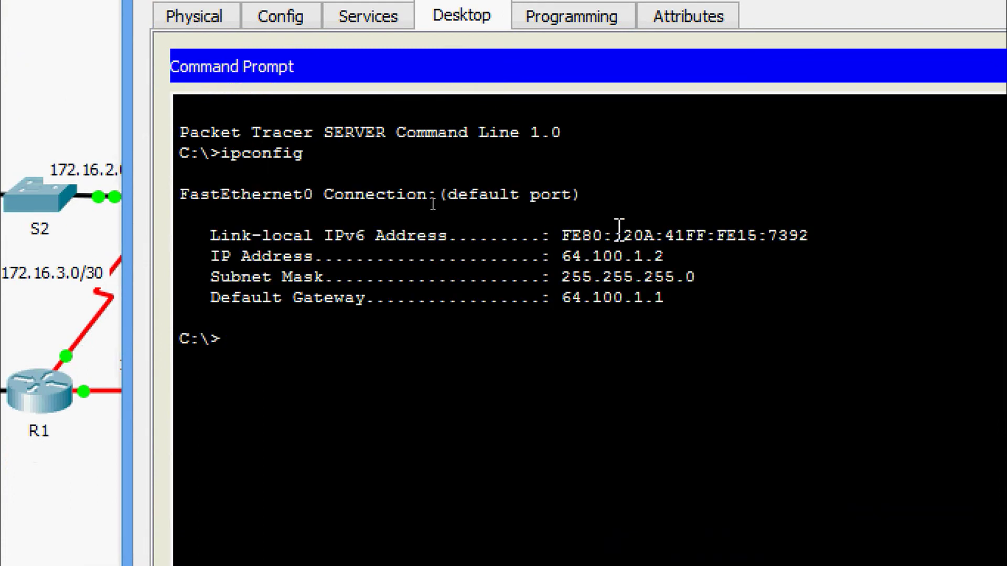
Step: Copy the Web Server's IP address 64.100.1.2 from the ipconfig output and close the Web Server window
left_click_drag(560, 256, 659, 257)
right_click(659, 257)
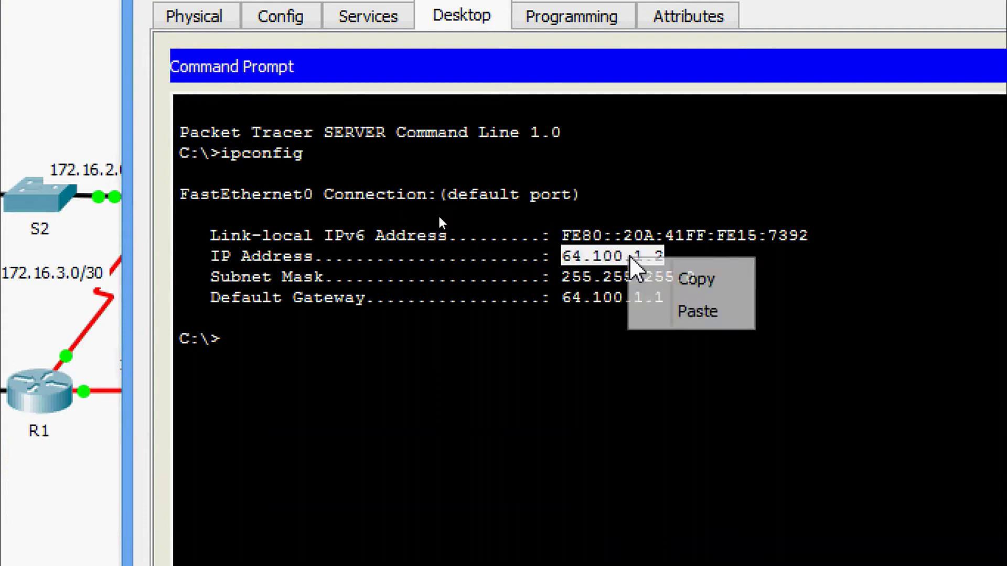
left_click(656, 278)
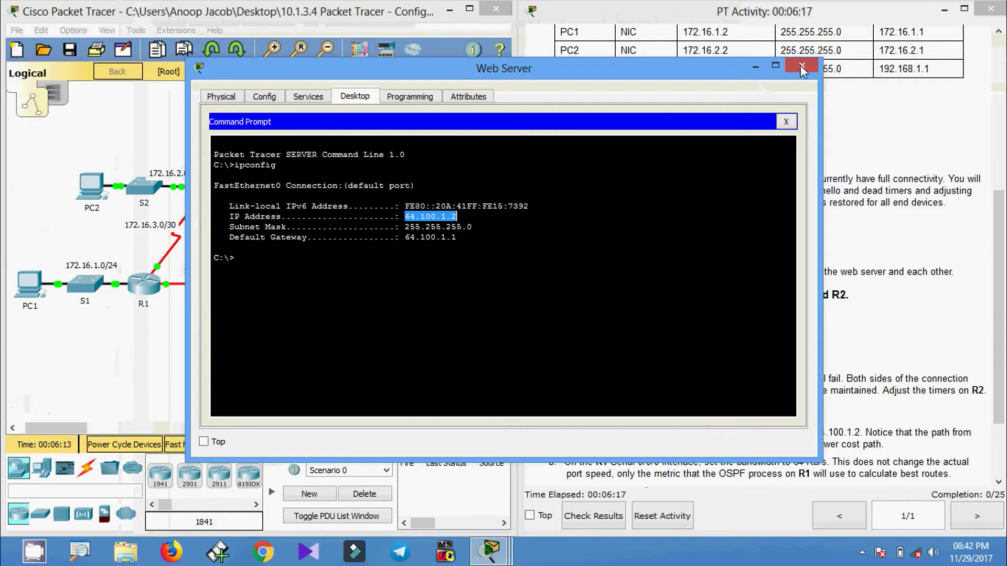
left_click(801, 67)
Step: Ping the Web Server at 64.100.1.2 from PC1's Command Prompt
left_click(29, 297)
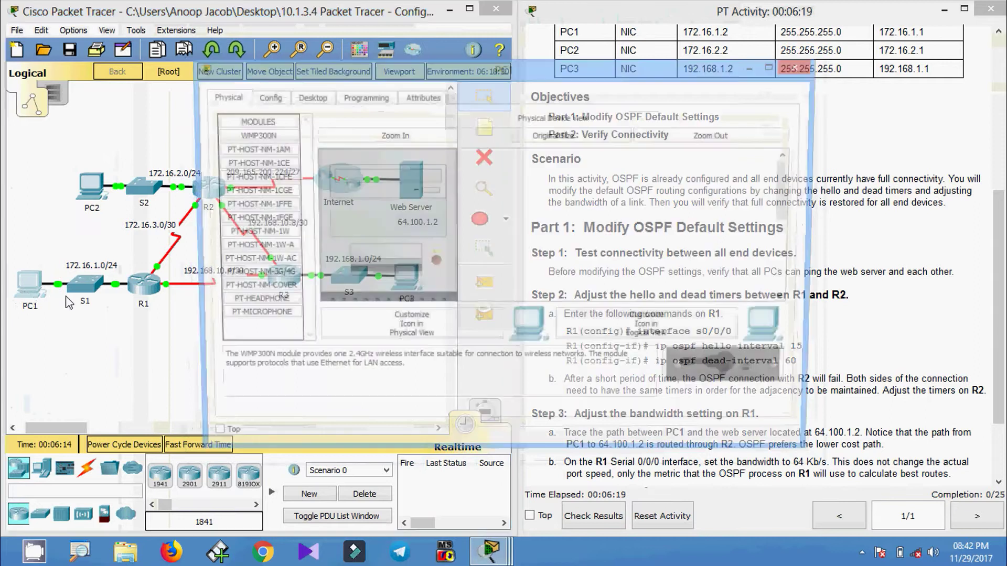
left_click(315, 98)
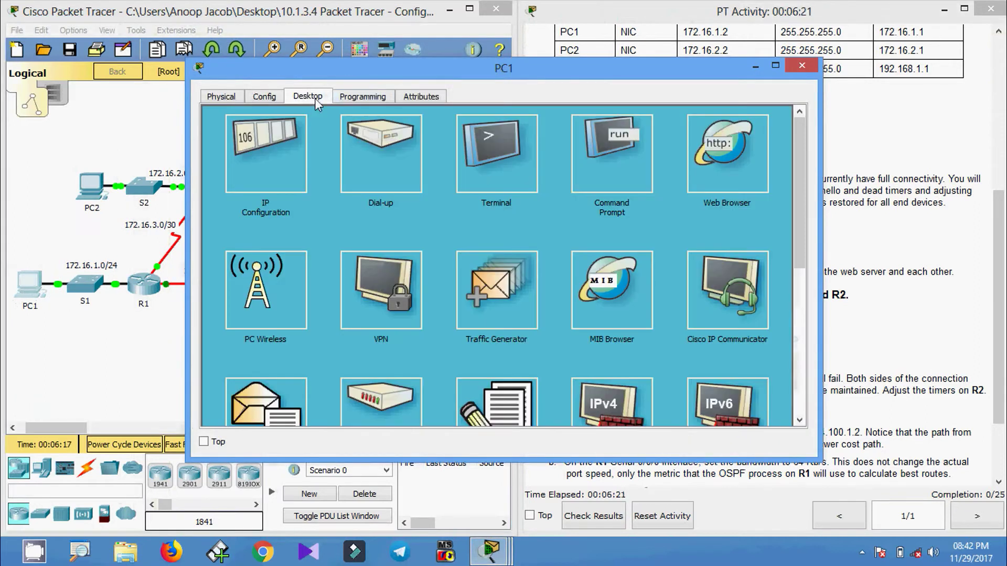
left_click(596, 176)
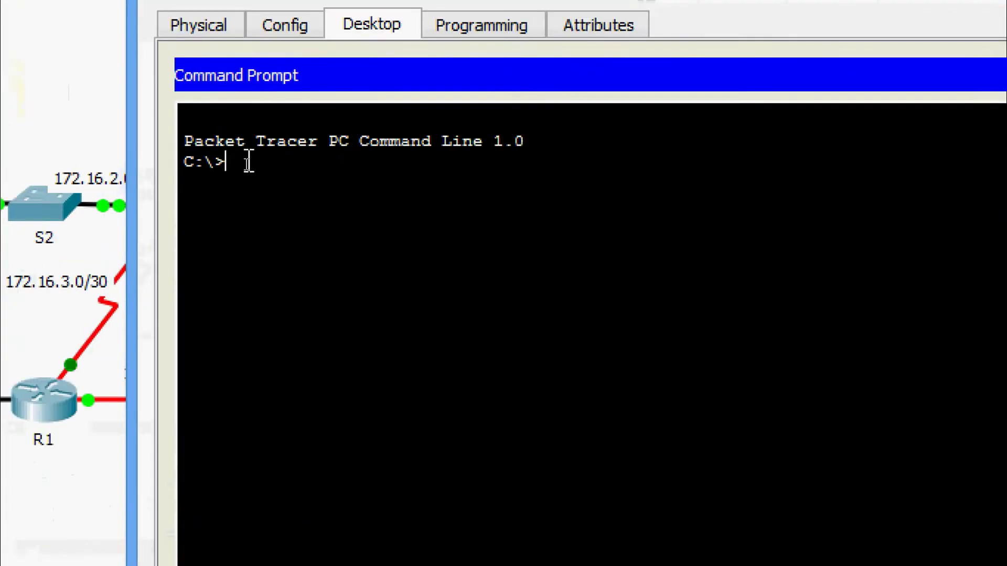
type("ping")
right_click(321, 158)
left_click(340, 210)
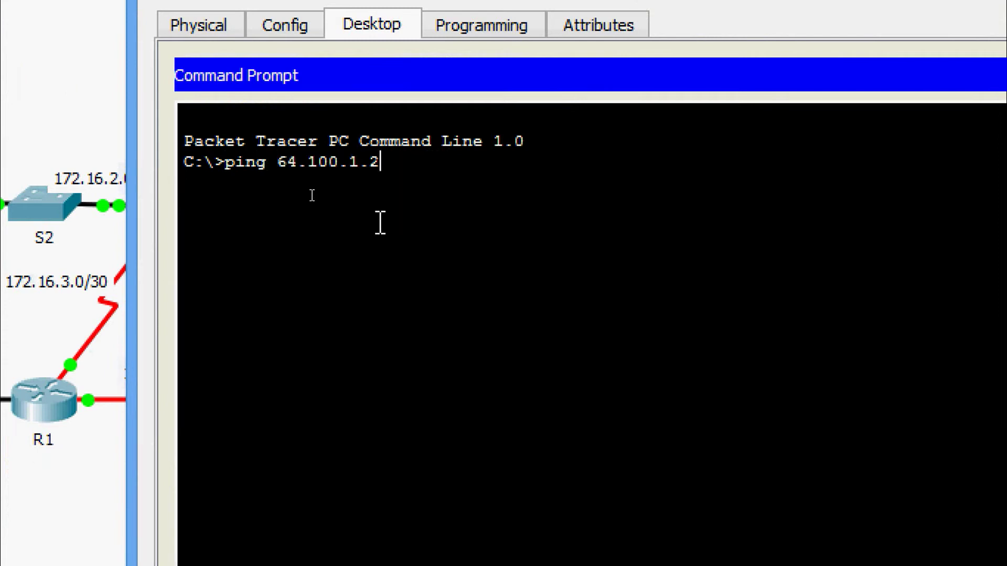
key("Return")
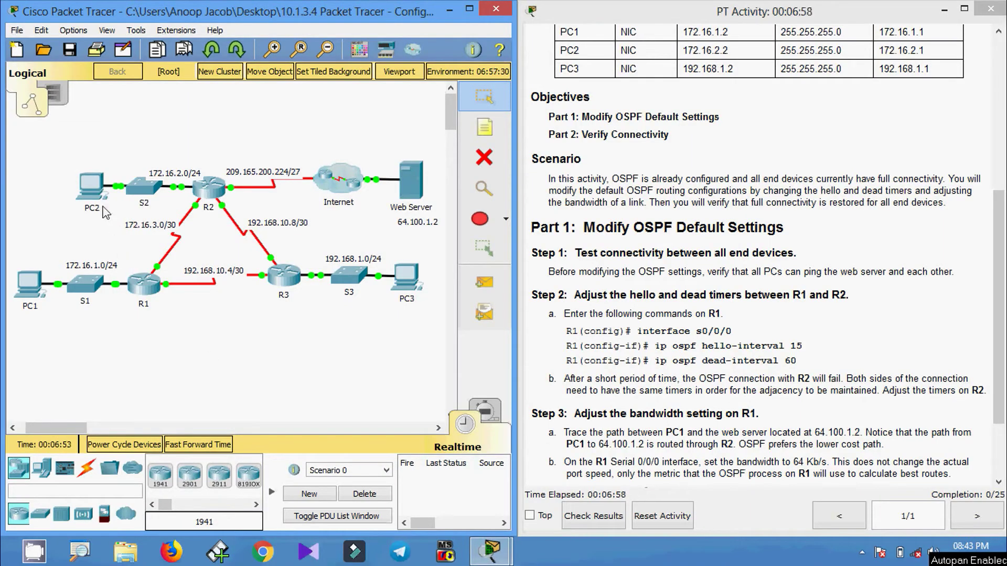
Step: Ping the Web Server at 64.100.1.2 from PC2's Command Prompt and close the PC2 window
left_click(92, 186)
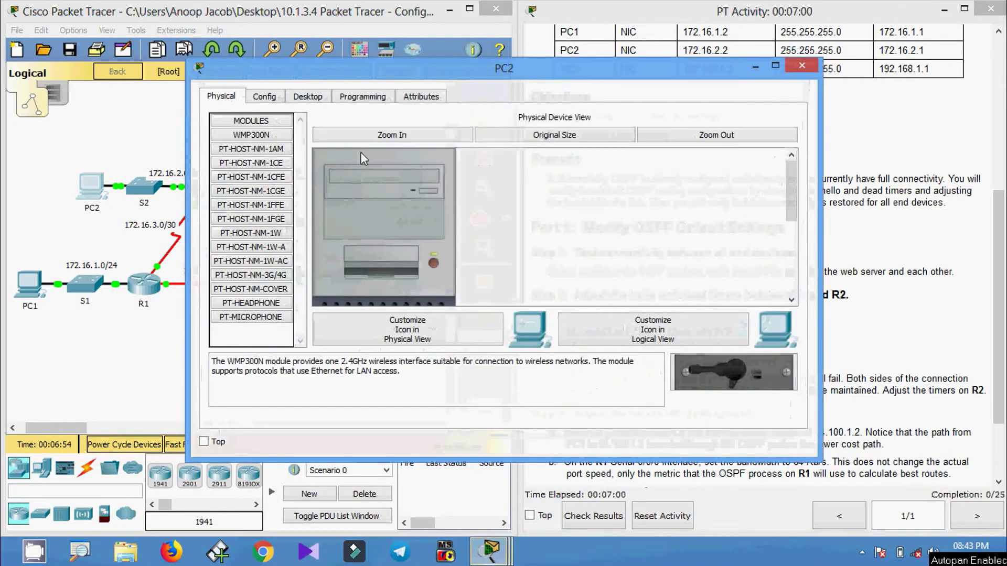
left_click(311, 102)
left_click(577, 176)
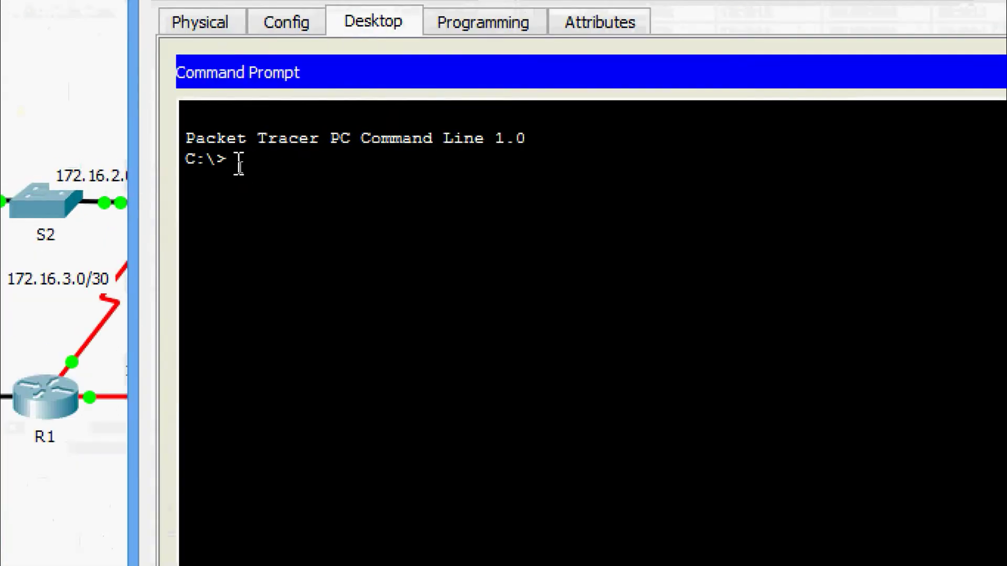
type("ping")
right_click(309, 157)
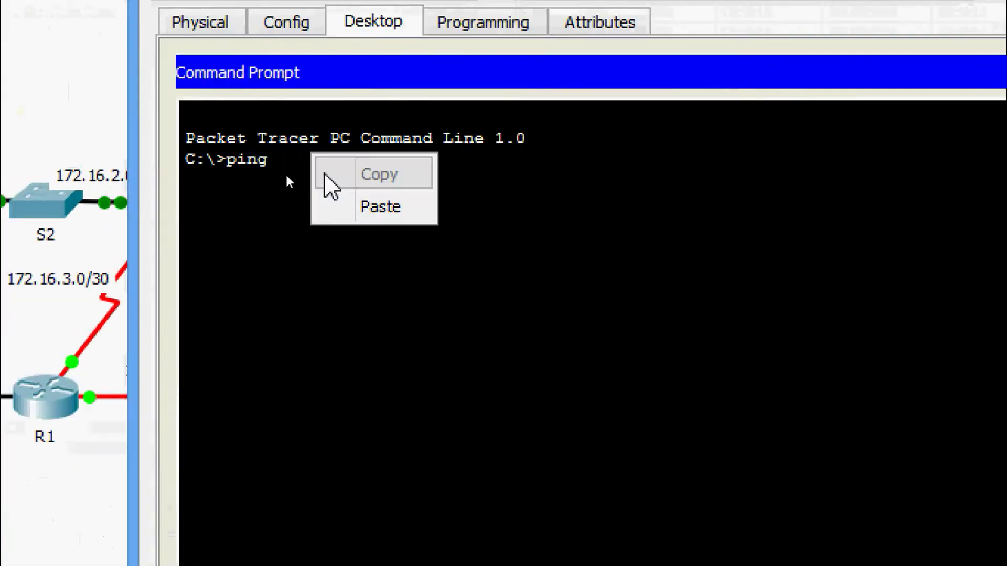
left_click(346, 205)
key("Return")
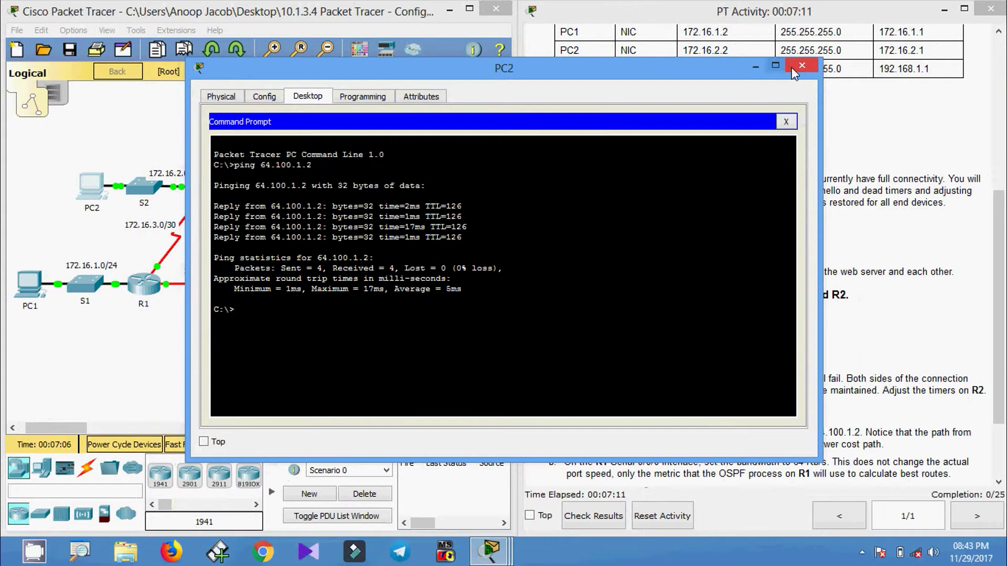
left_click(812, 63)
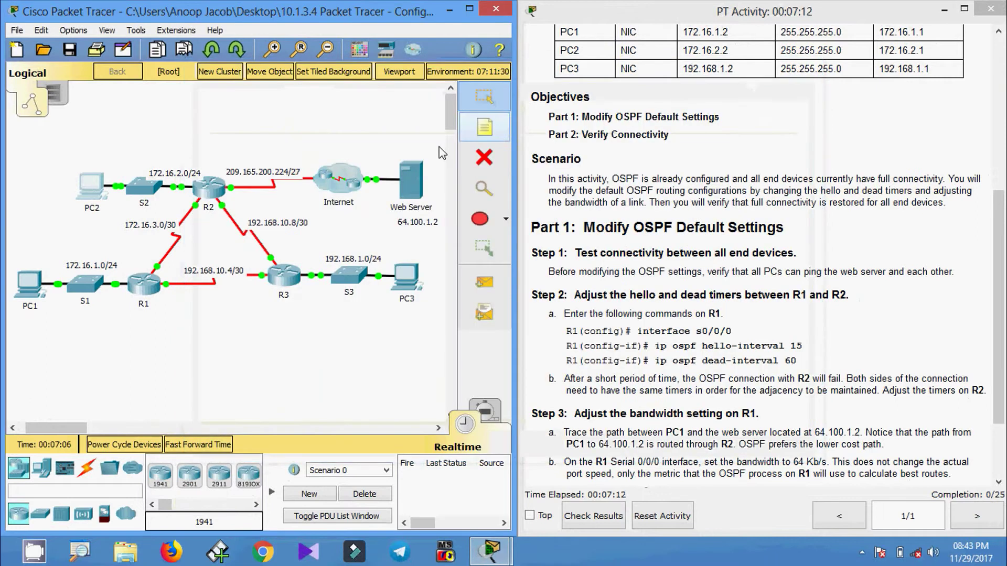
Step: Ping the Web Server at 64.100.1.2 from PC3's Command Prompt
left_click(404, 271)
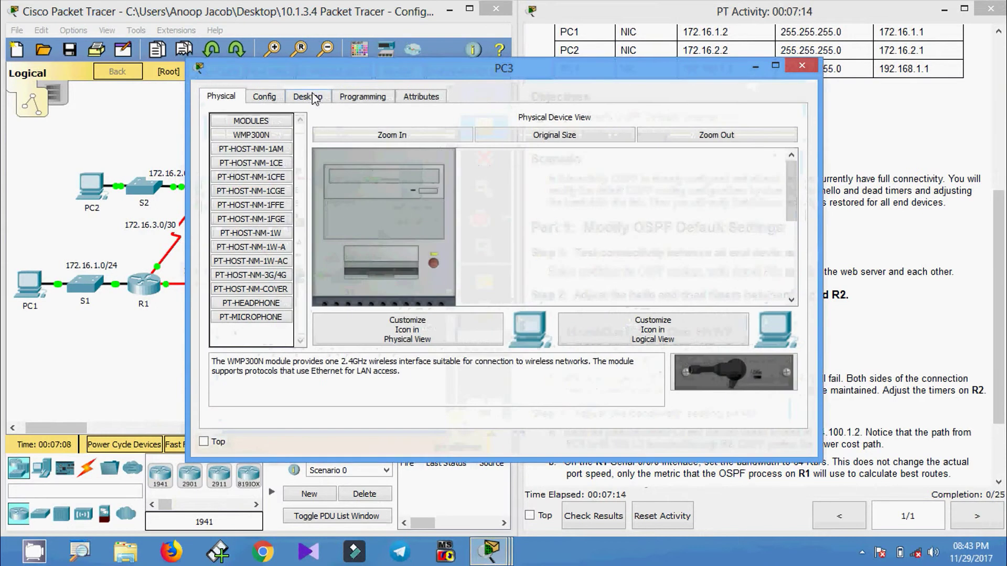
left_click(313, 98)
left_click(570, 175)
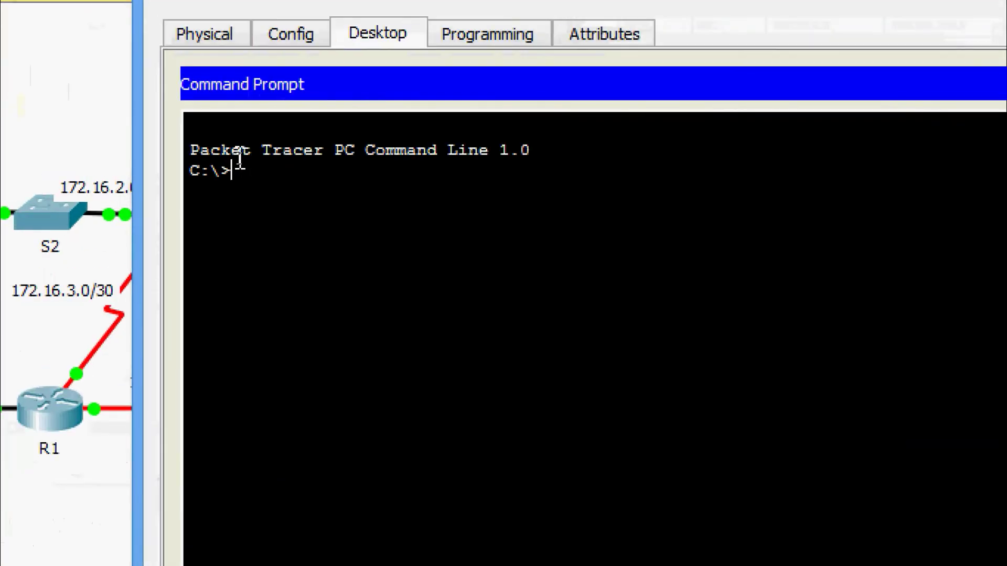
type("ping")
right_click(312, 171)
left_click(330, 220)
key("Return")
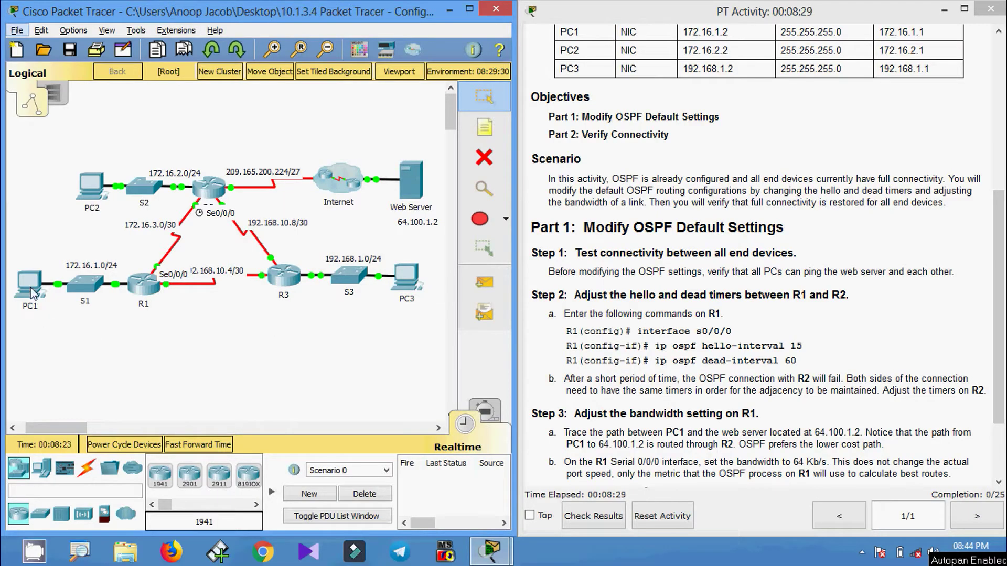
Step: Run ipconfig in PC2's Command Prompt, copy its IP address 172.16.2.2, and close the PC2 window
left_click(89, 186)
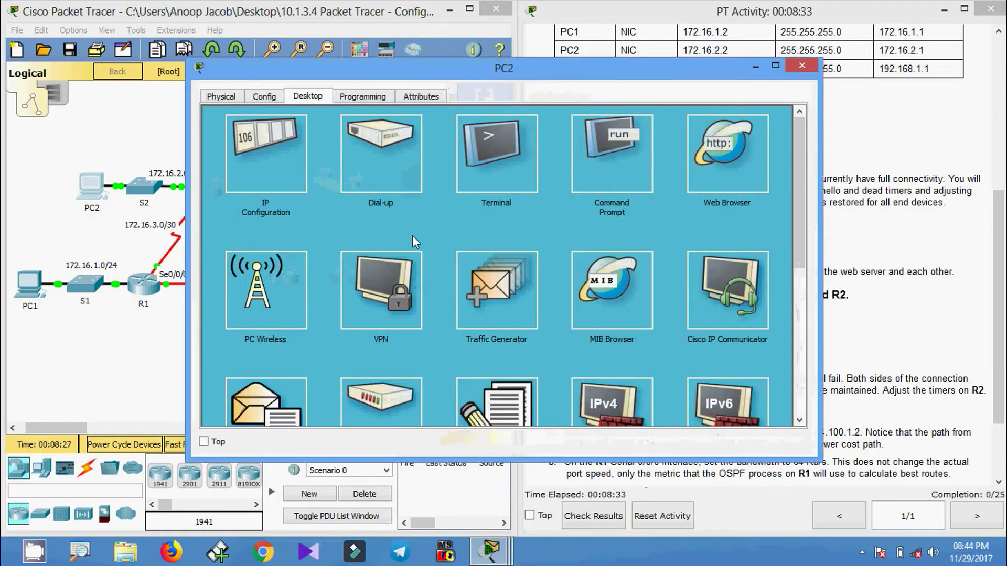
left_click(632, 165)
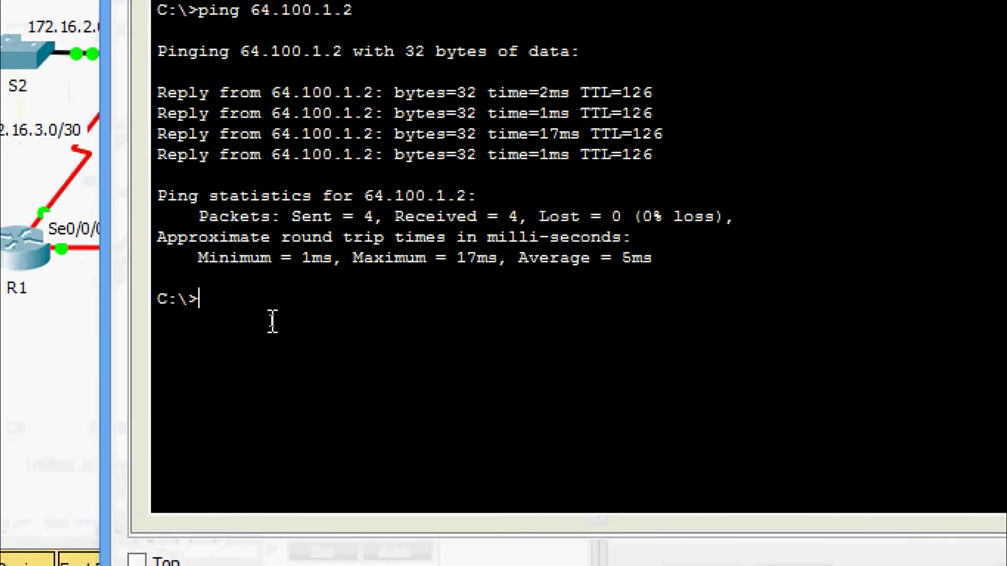
type("ipconfig")
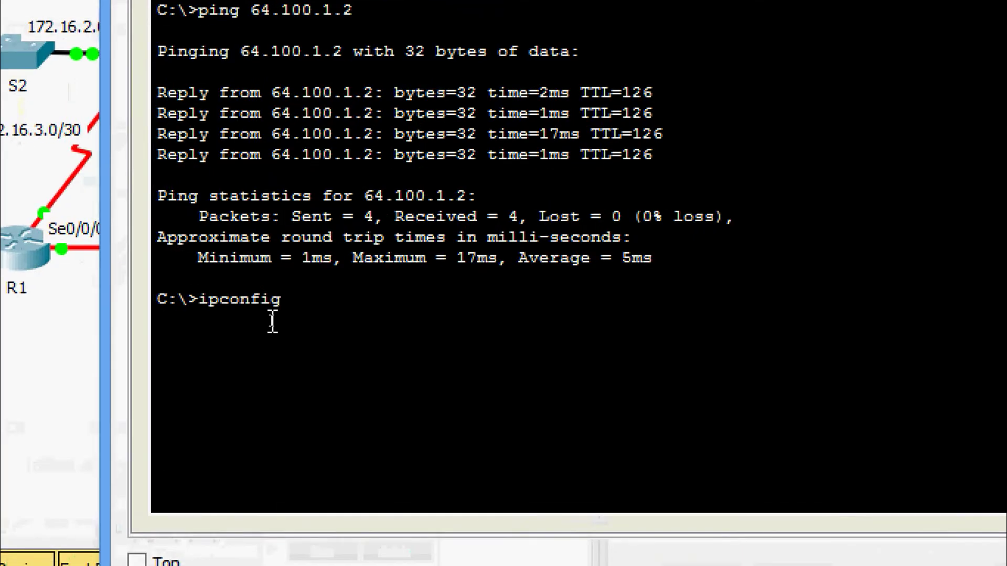
key("Return")
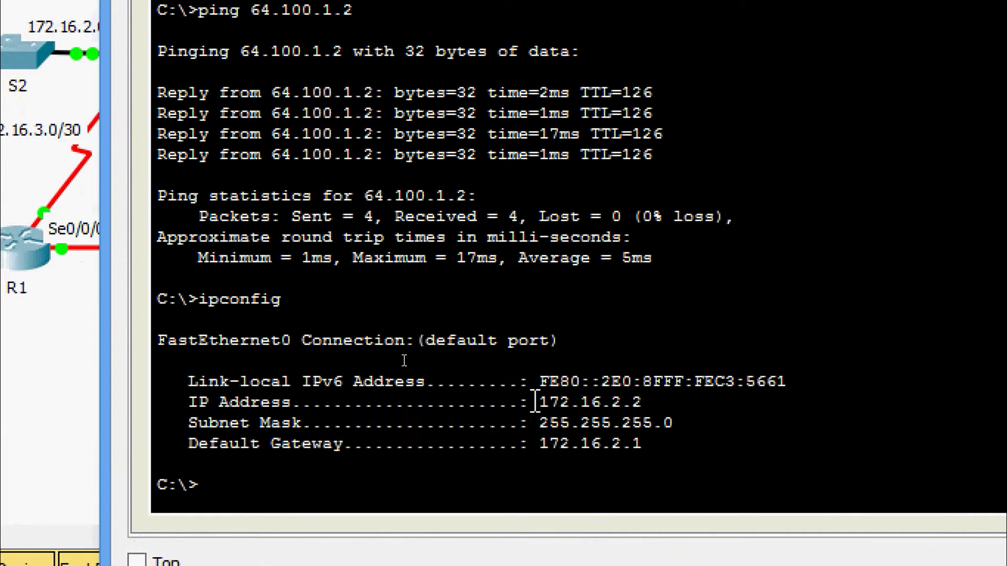
left_click_drag(537, 403, 645, 402)
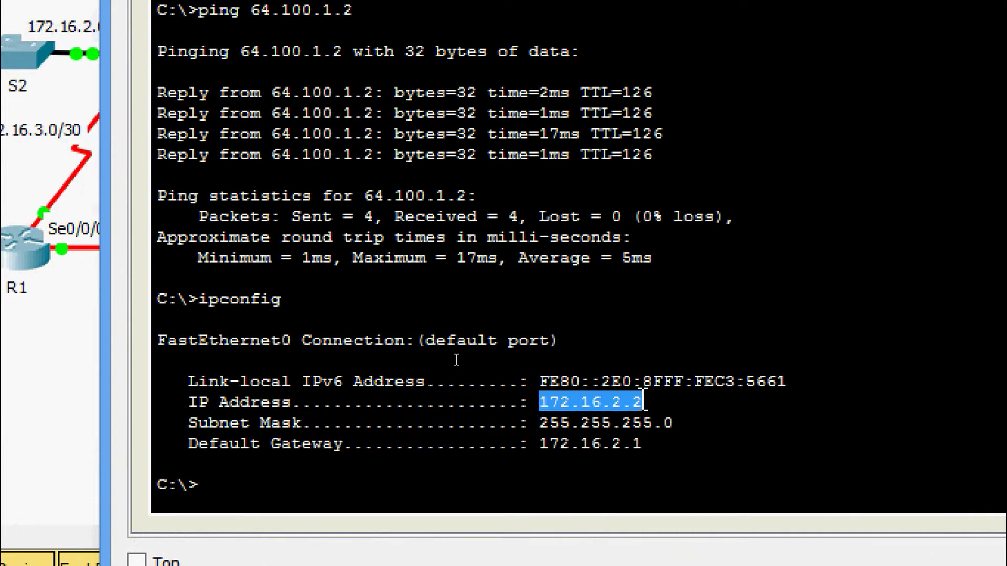
right_click(644, 401)
left_click(681, 416)
left_click(802, 67)
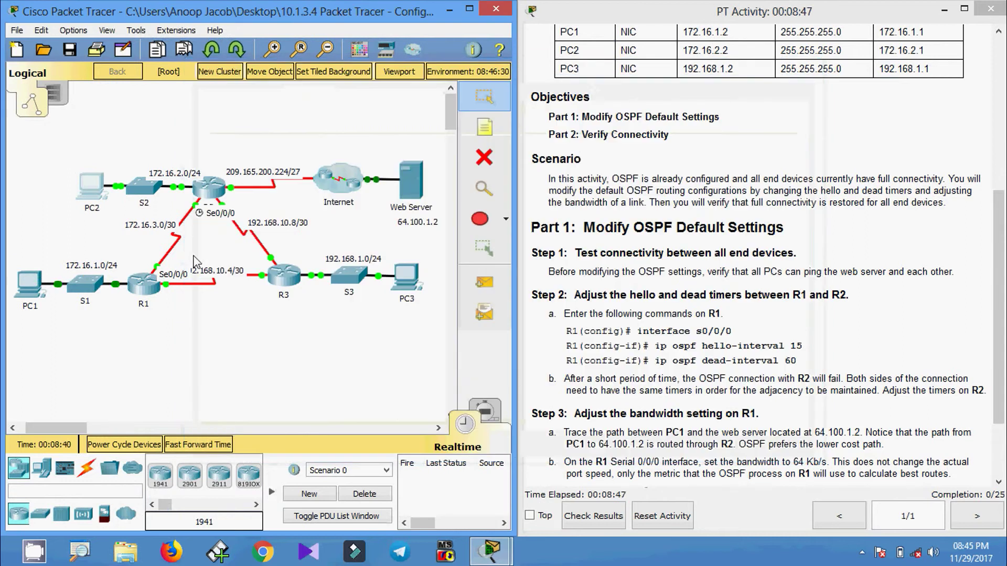
Step: Ping PC2 at 172.16.2.2 from PC1's Command Prompt and close the PC1 window
left_click(29, 283)
left_click(579, 181)
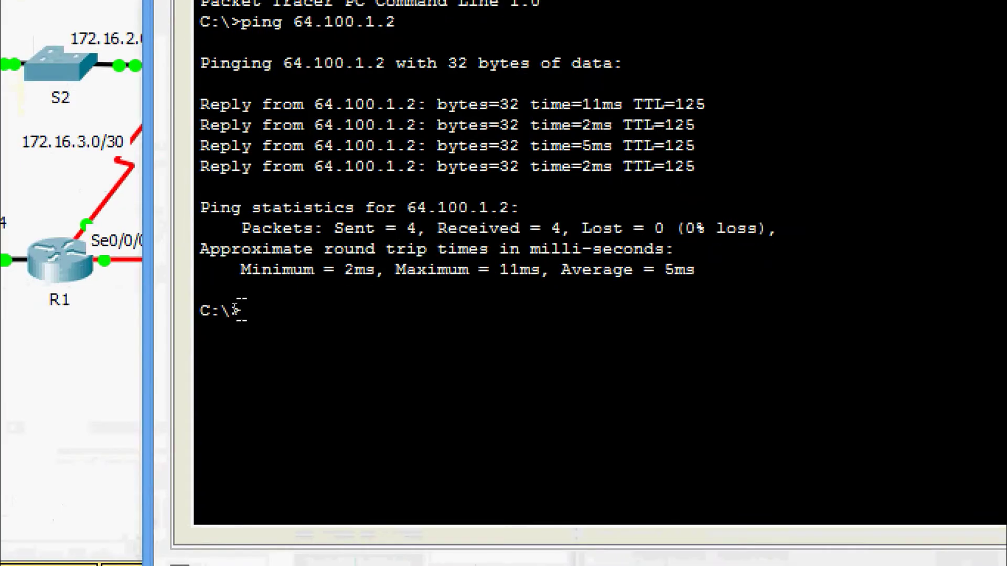
type("ping")
right_click(300, 315)
left_click(321, 370)
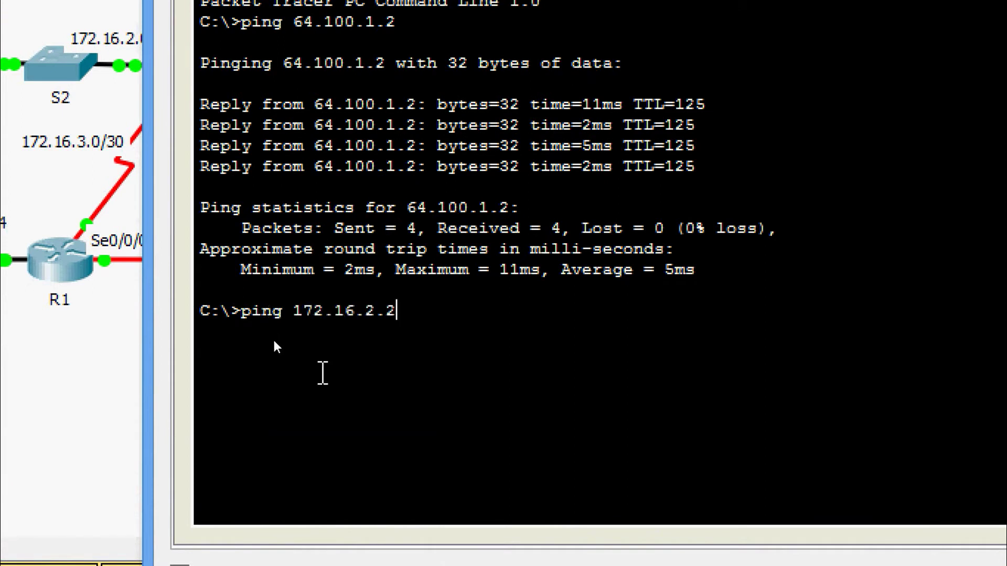
key("Return")
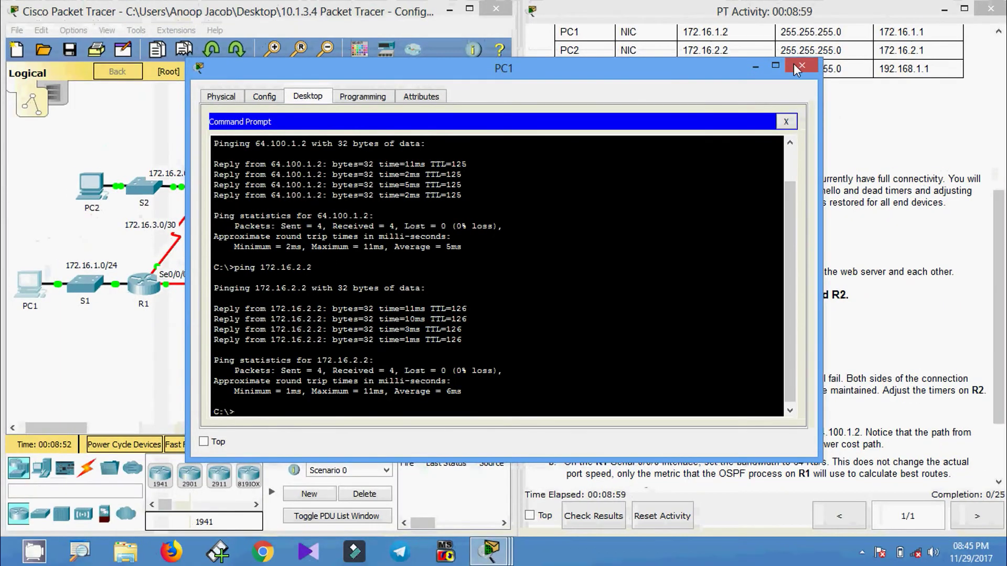
left_click(666, 64)
Step: Ping PC2 at 172.16.2.2 from PC3's Command Prompt
left_click(409, 269)
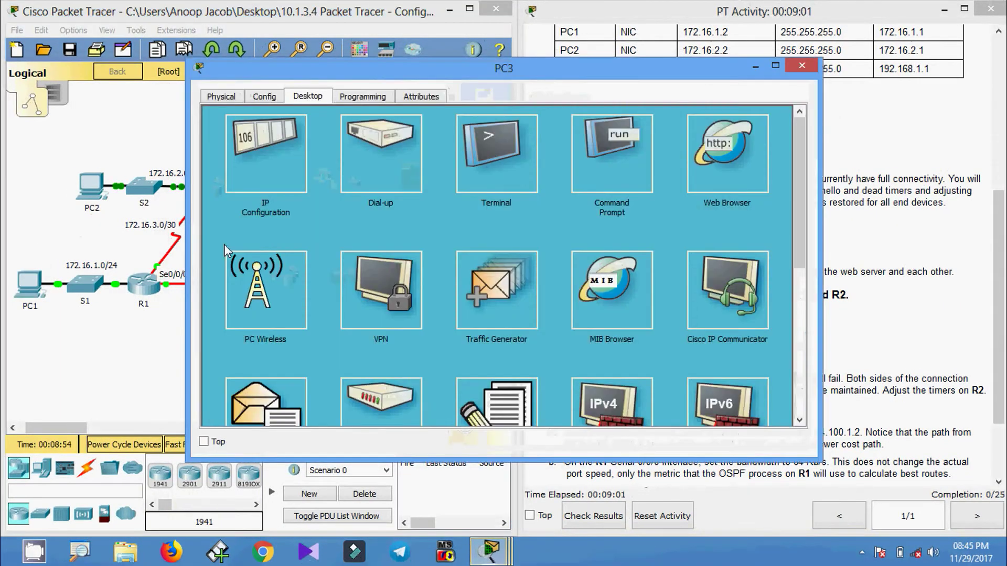
left_click(609, 149)
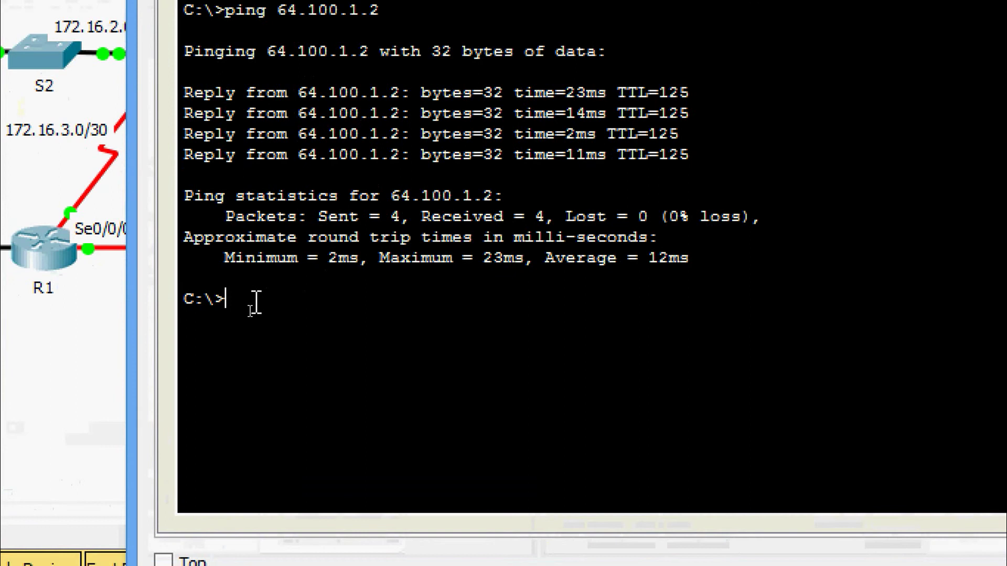
type("ping")
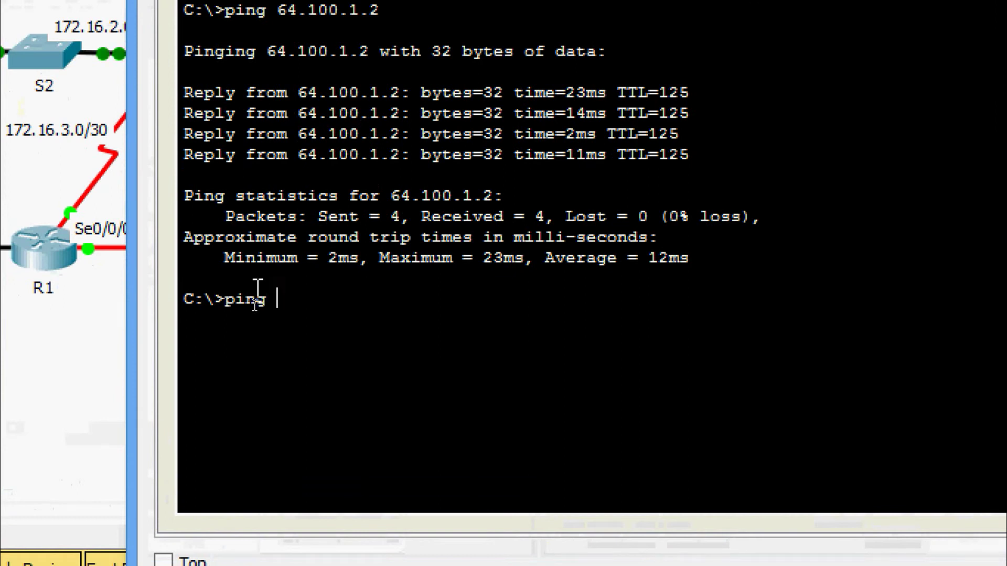
right_click(276, 290)
left_click(302, 342)
key("Return")
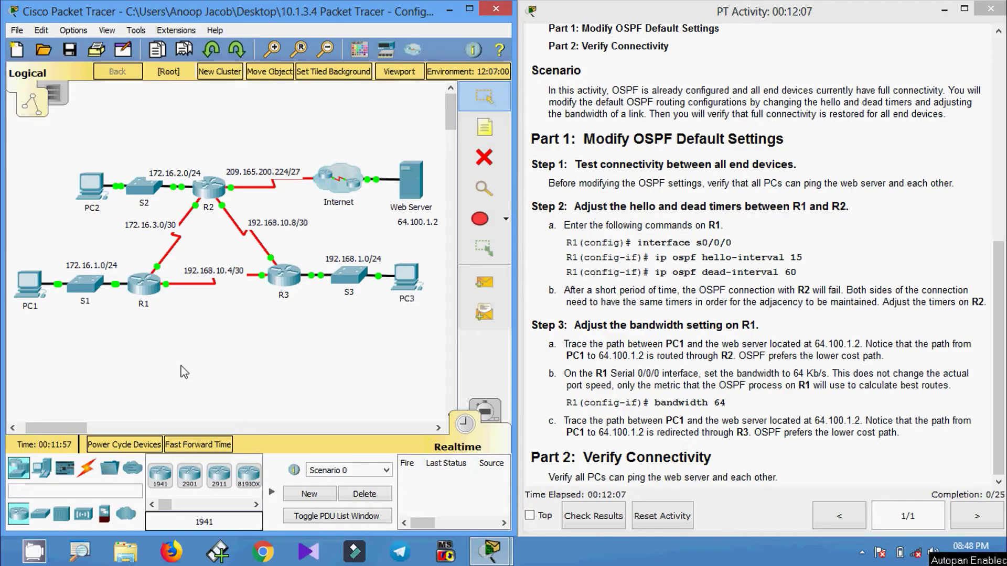
Step: Open R1's command line and enter global configuration mode with enable and configure terminal
left_click(144, 290)
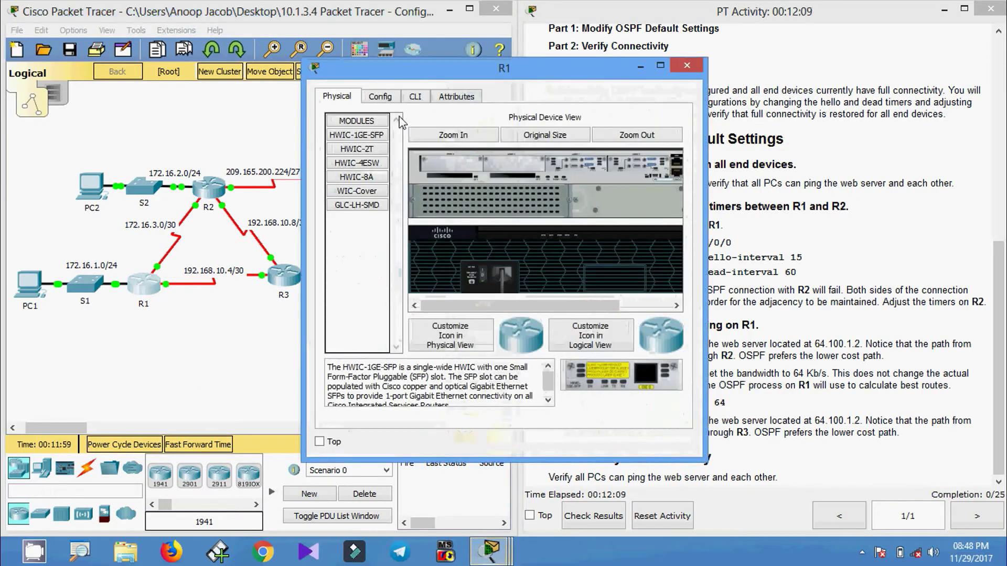
left_click(414, 98)
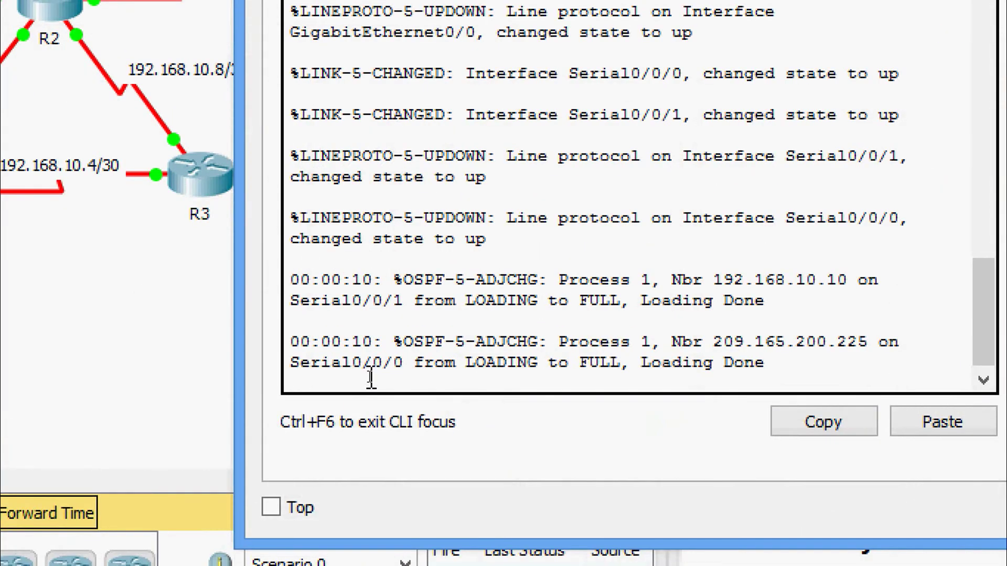
key("Return")
type("ena")
key("Tab")
key("Return")
type("conf")
key("Tab")
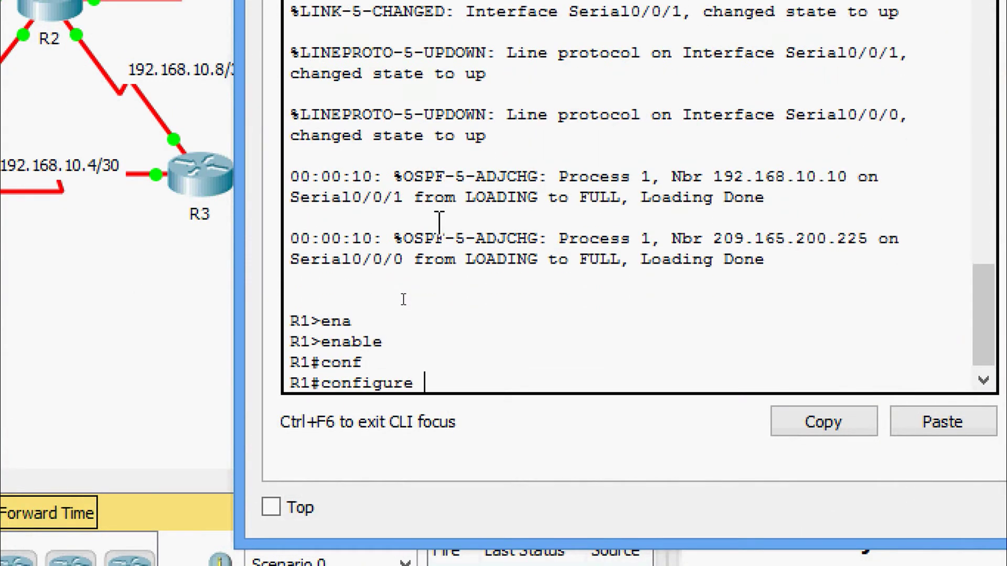
type("terminal")
key("Return")
key("Return")
Step: Enter interface configuration mode for serial 0/0/0 on R1
type("inter")
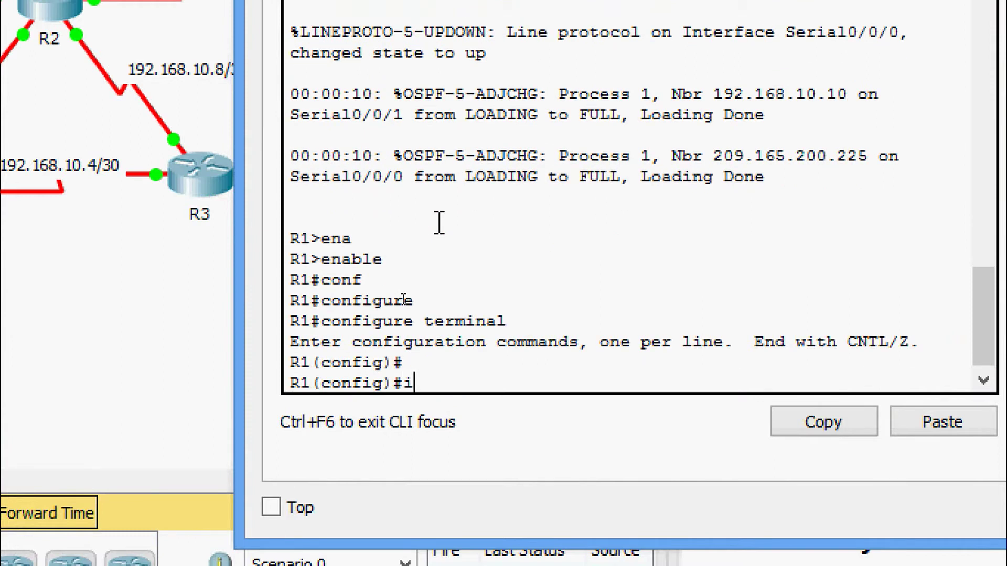
key("Tab")
type("se")
key("Tab")
type("0/0/0")
key("Return")
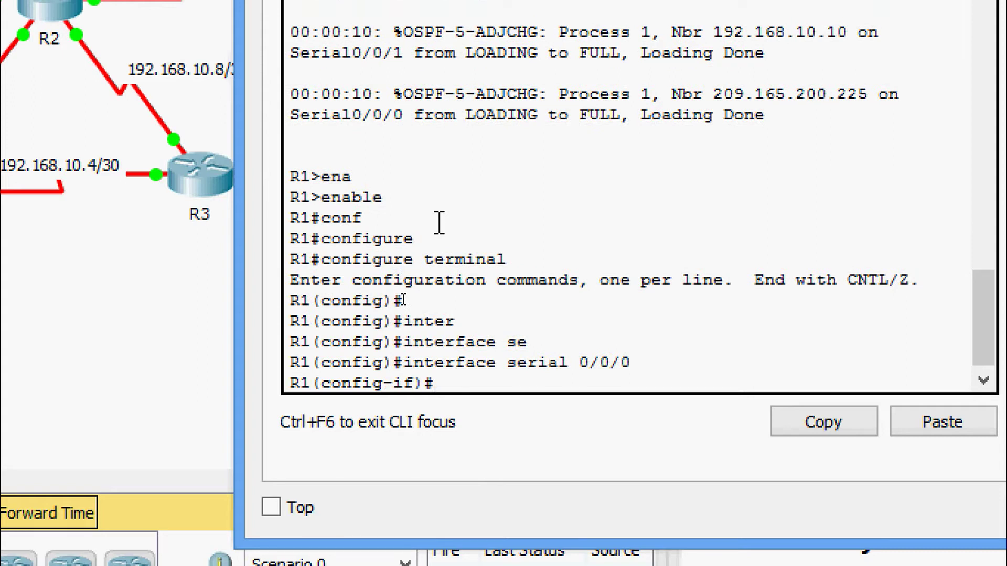
Step: Set the OSPF hello interval to 15 seconds on R1's serial 0/0/0, checking the allowed range with the command help
type("ip os")
key("Tab")
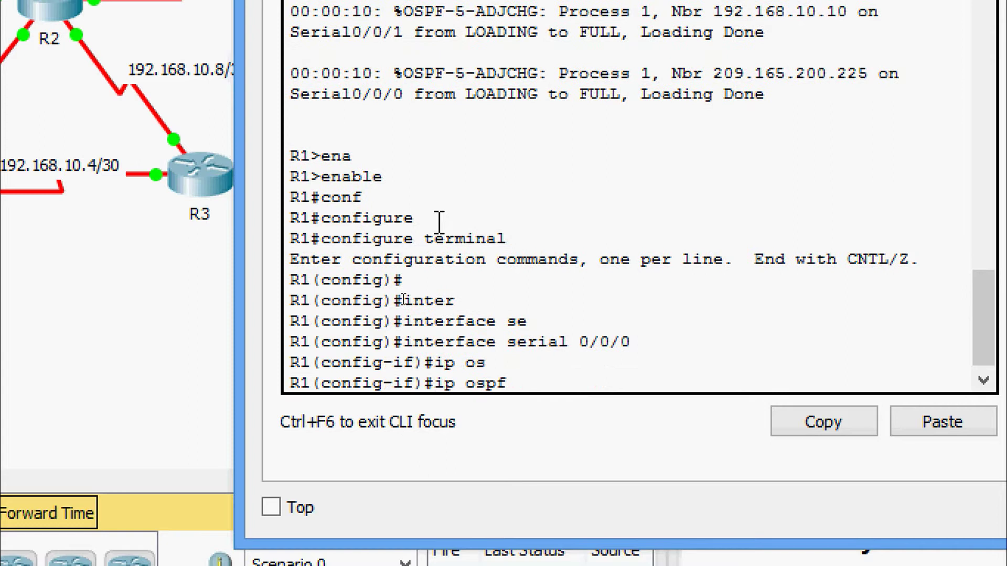
type("hel")
key("Tab")
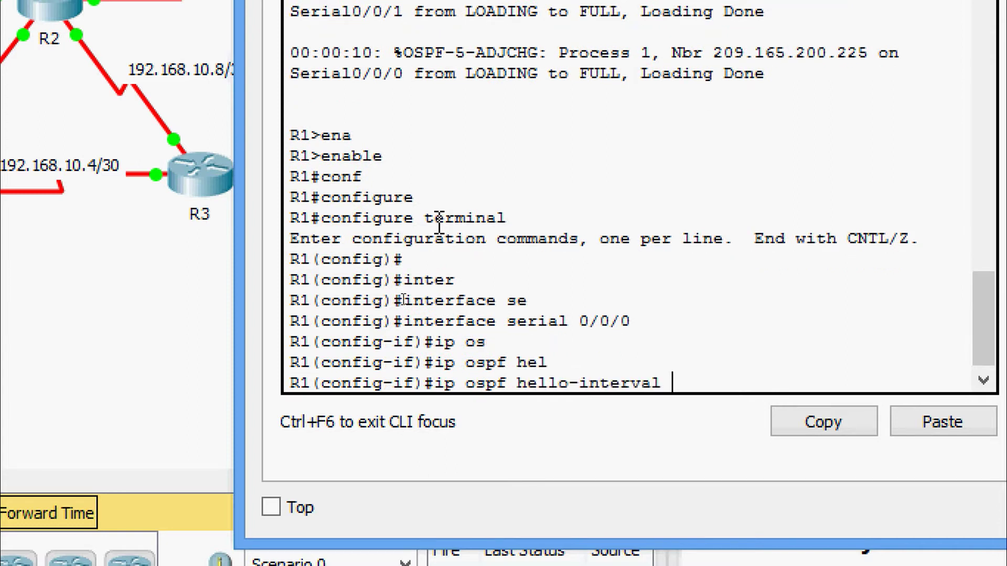
type("?")
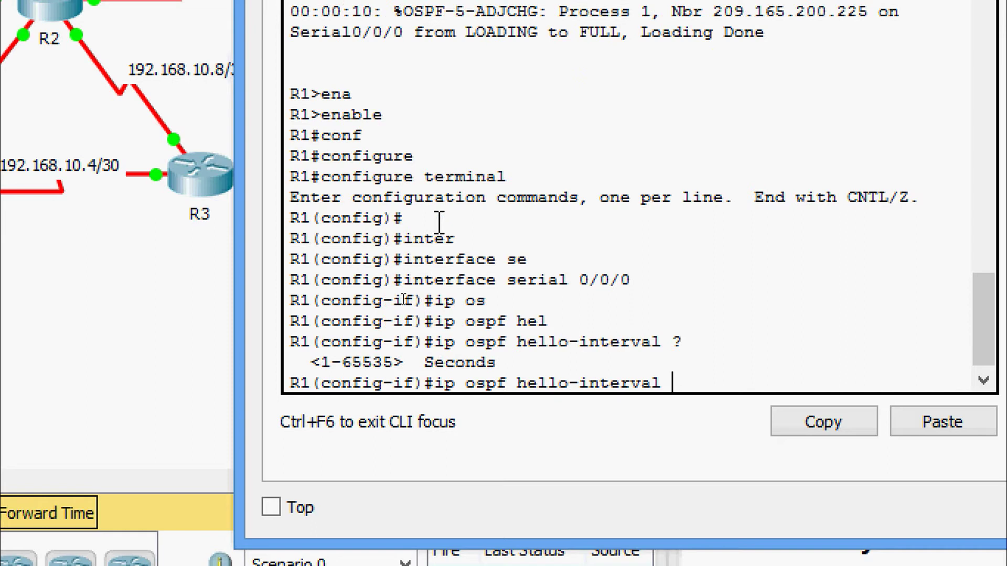
type("15")
key("Return")
Step: Set the OSPF dead interval to 60 seconds on R1's serial 0/0/0, checking the allowed range with the command help
type("ip")
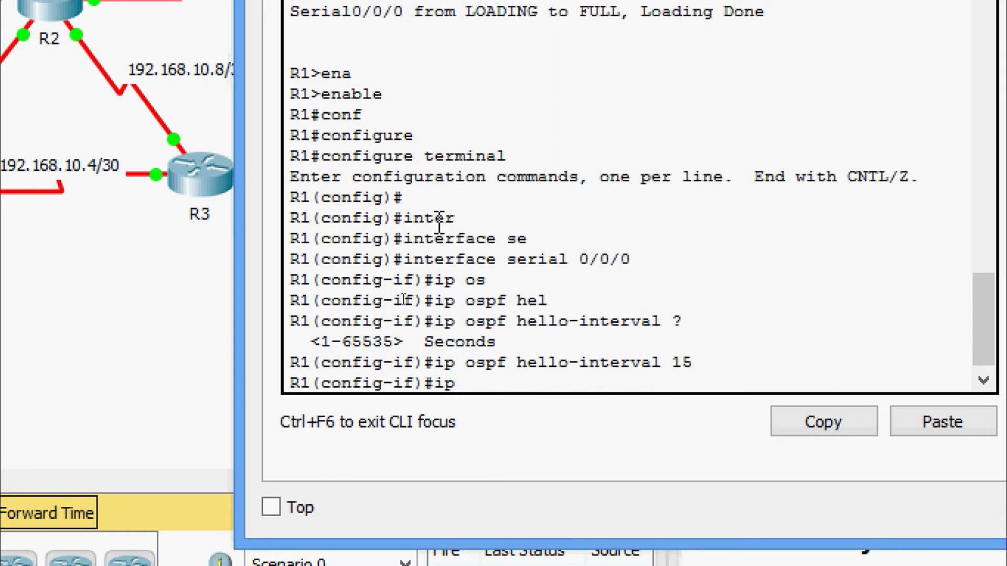
type(" os")
key("Tab")
type("di")
key("Tab")
key("BackSpace")
type("ea")
key("Tab")
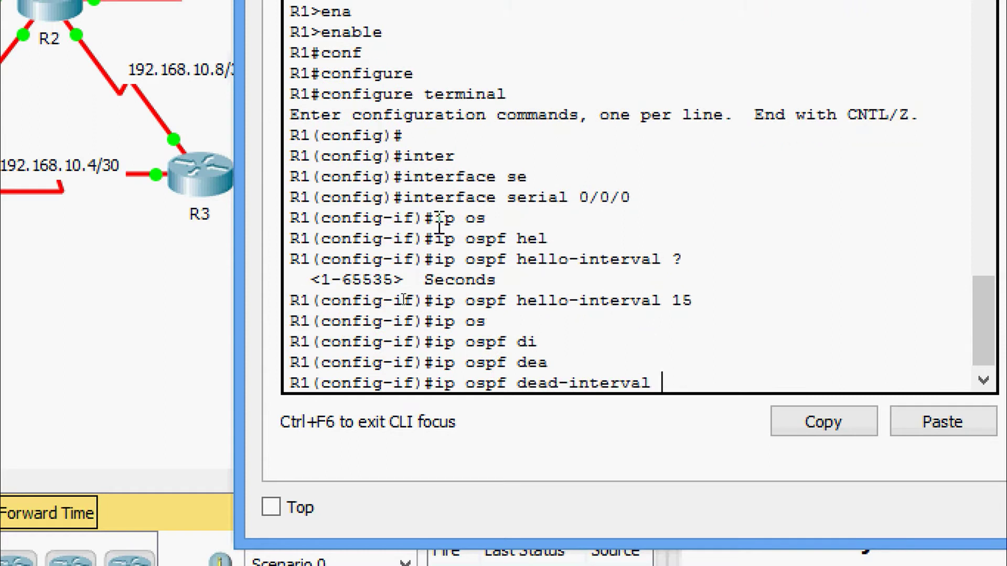
type("?")
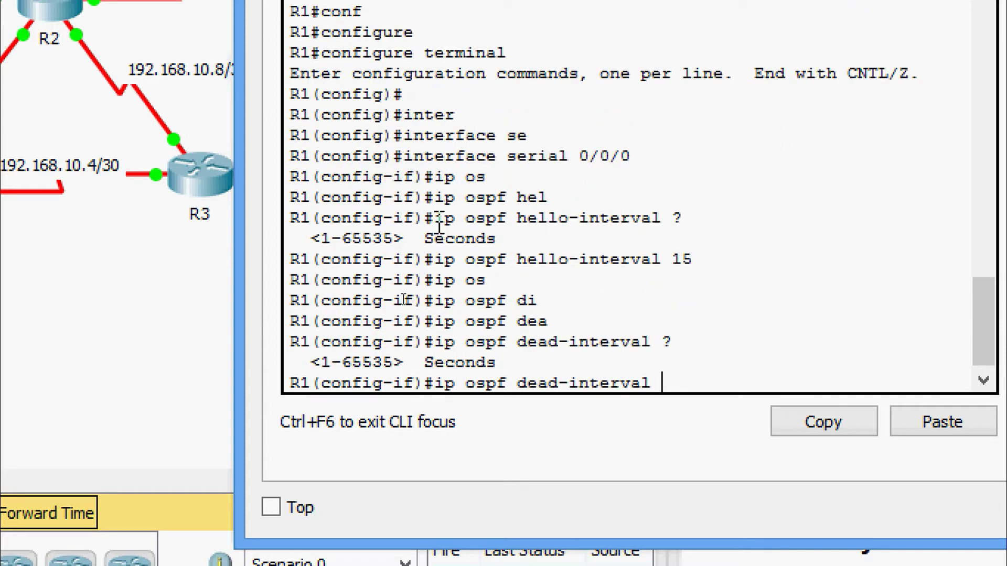
type("60")
key("Return")
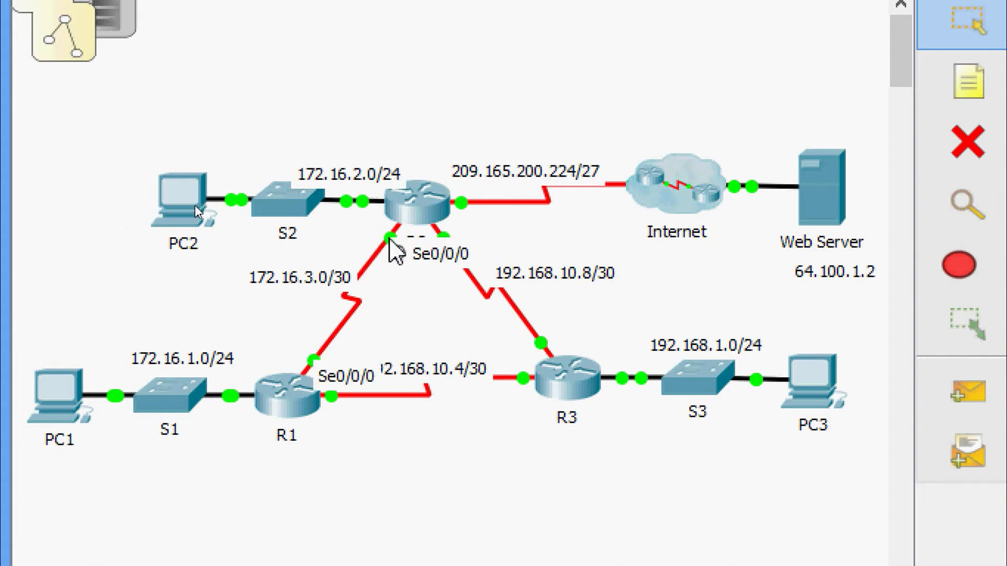
Step: Open R2's command line and enter global configuration mode with enable and configure terminal
mouse_move(419, 217)
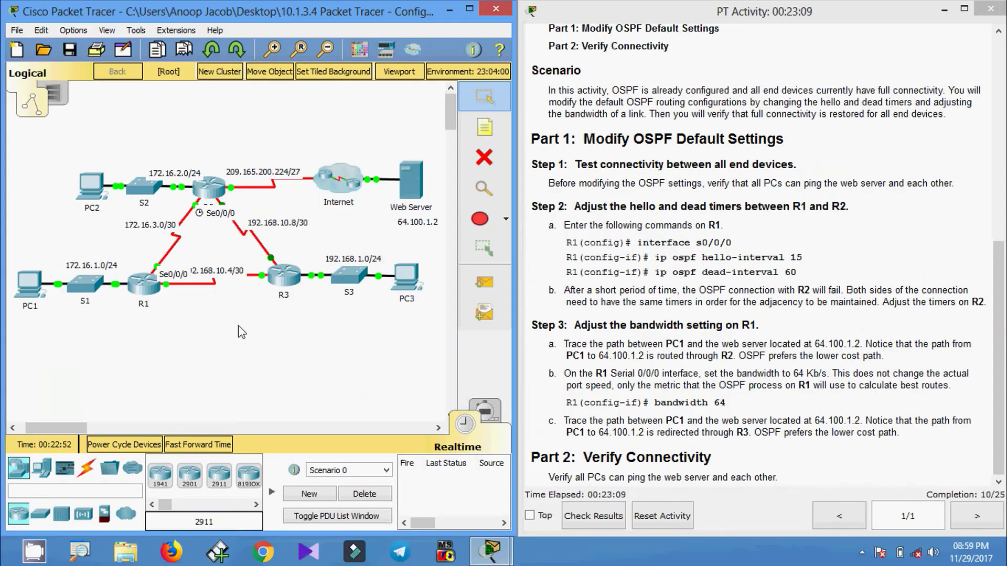
left_click(206, 194)
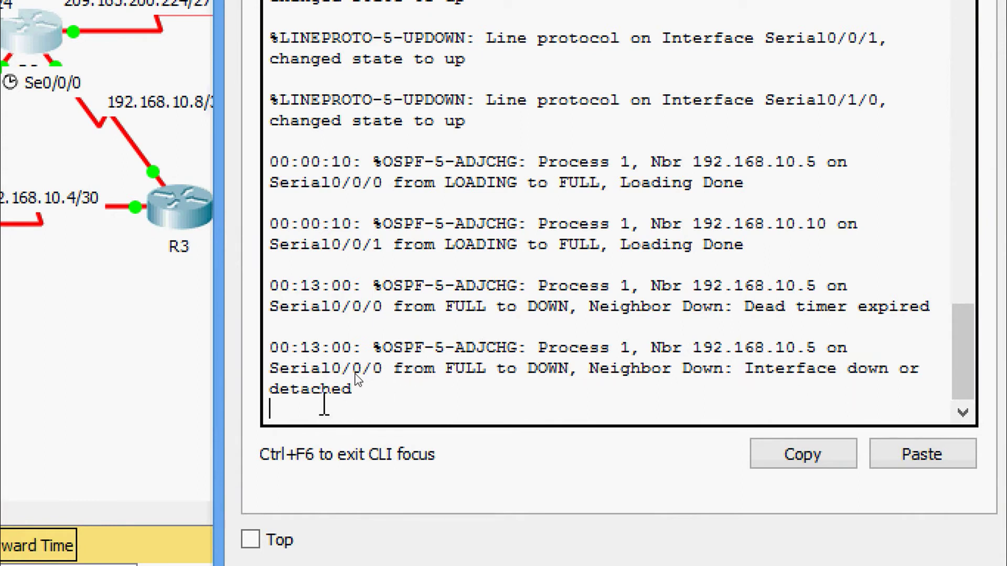
key("Return")
key("Return")
key("Return")
type("enable")
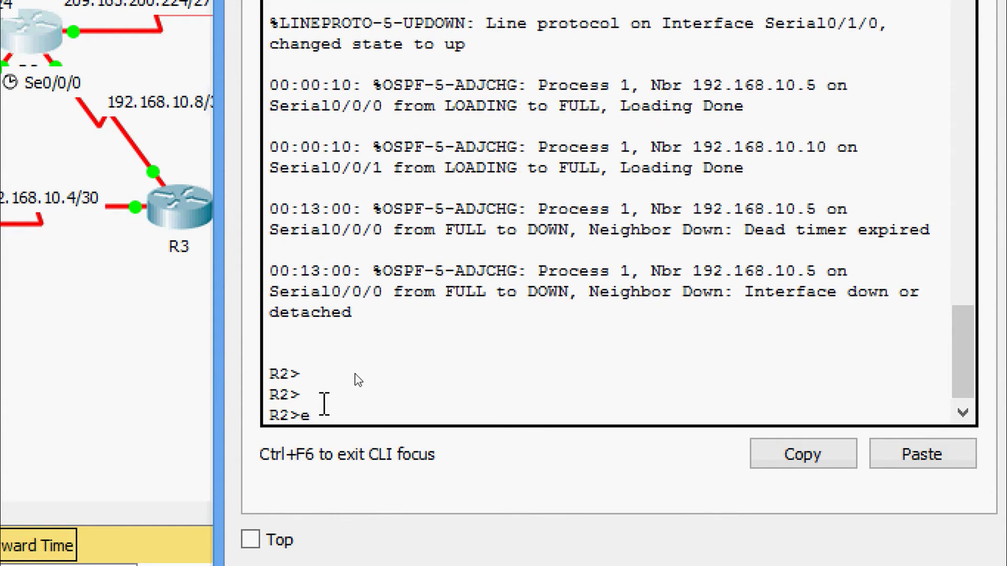
key("Tab")
key("Return")
type("conf")
key("Tab")
type("t")
key("Tab")
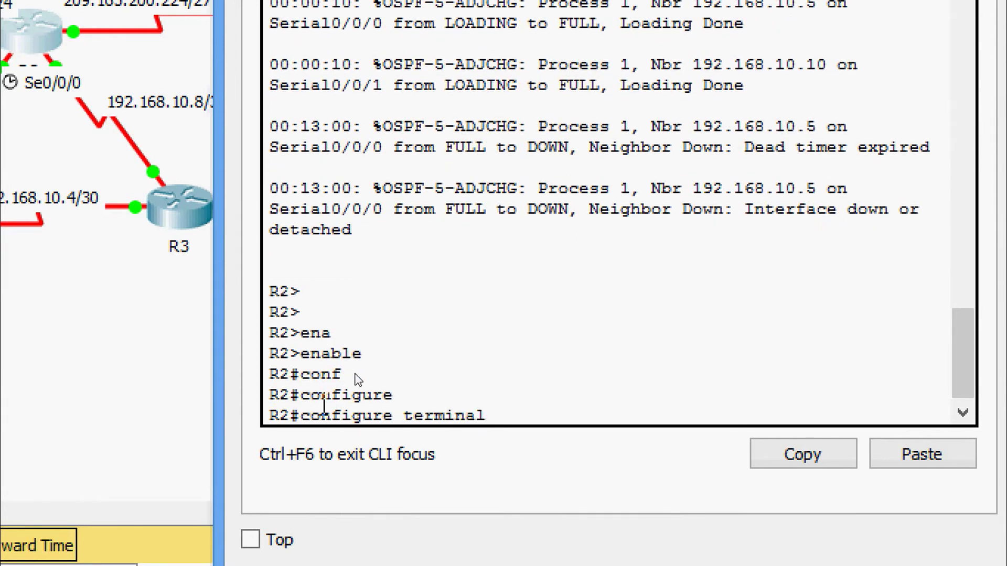
key("Return")
key("Return")
key("Return")
Step: Enter interface configuration mode for serial 0/0/0 on R2
type("inter")
key("Tab")
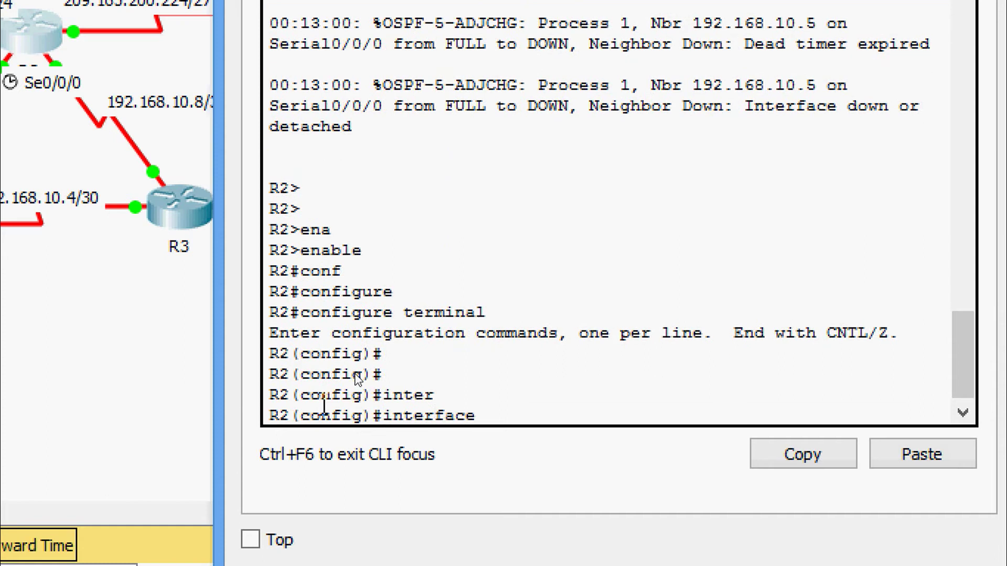
type("se")
key("Tab")
type("0")
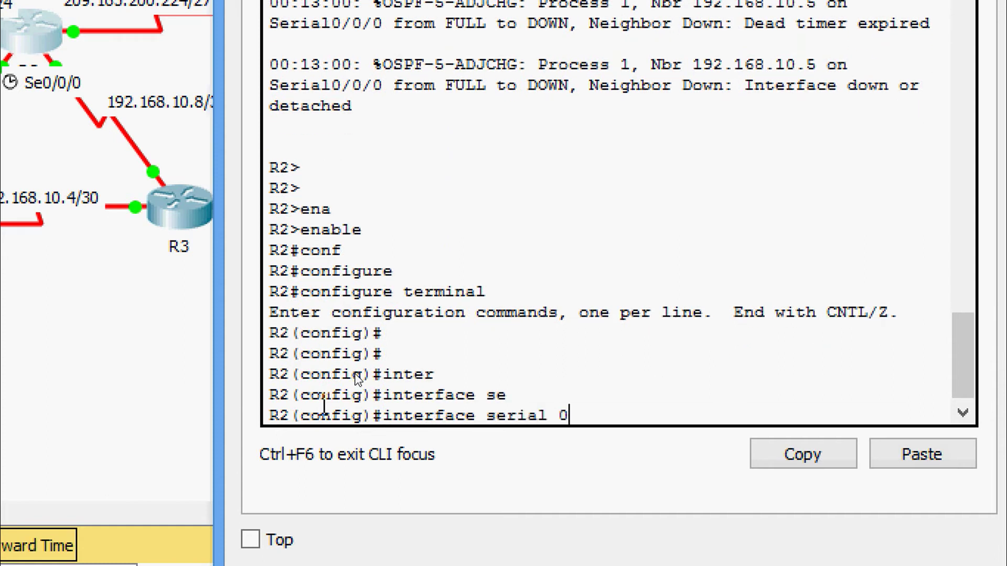
type("/0/0")
key("Return")
Step: Set the OSPF hello interval to 15 seconds on R2's serial 0/0/0 interface
type("ip os")
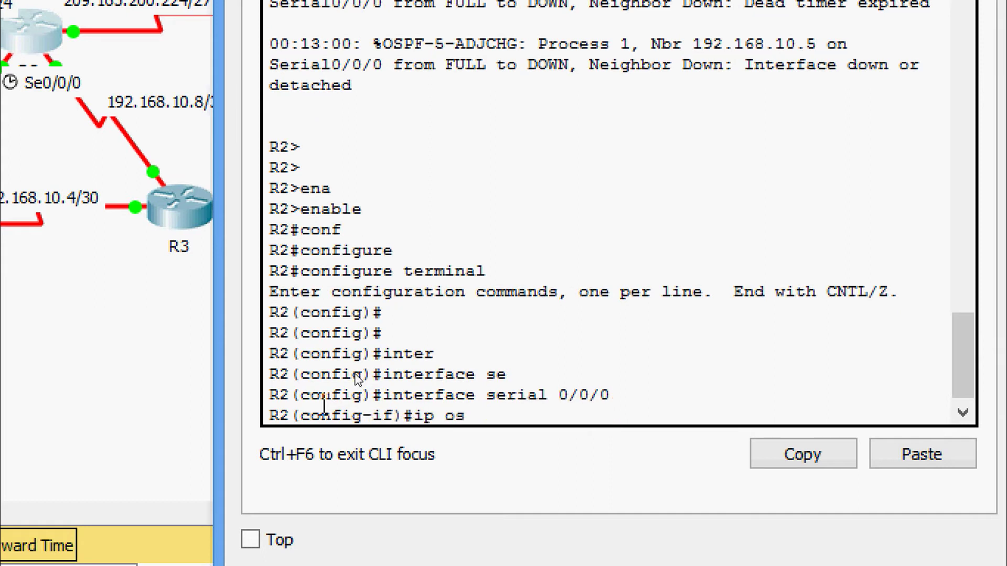
key("Tab")
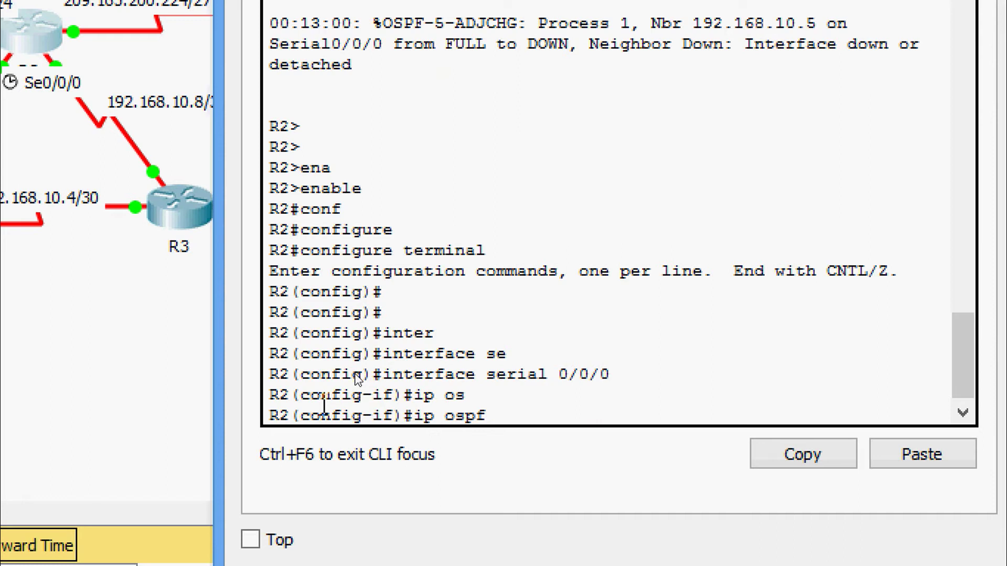
type("hel")
key("Tab")
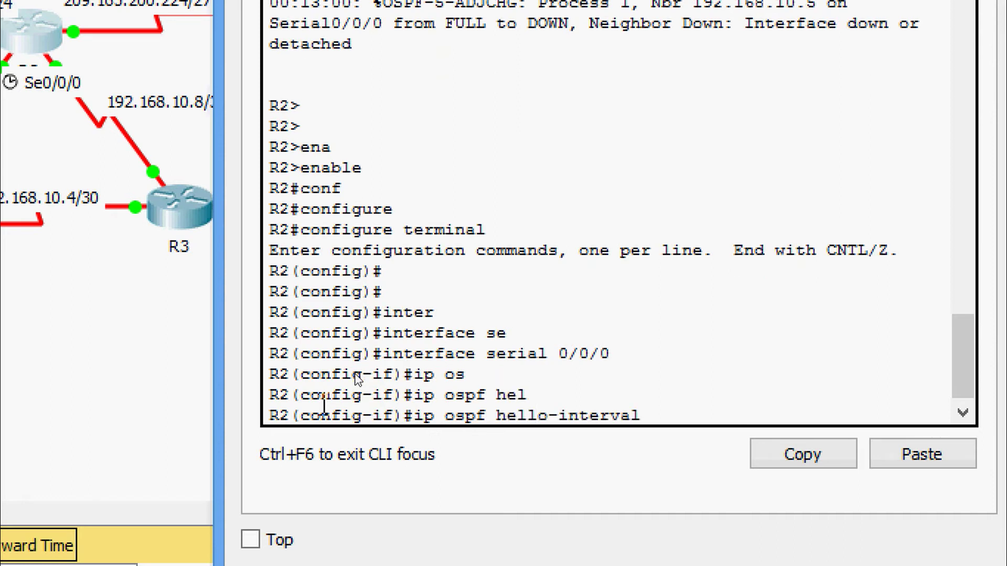
type("15")
key("Return")
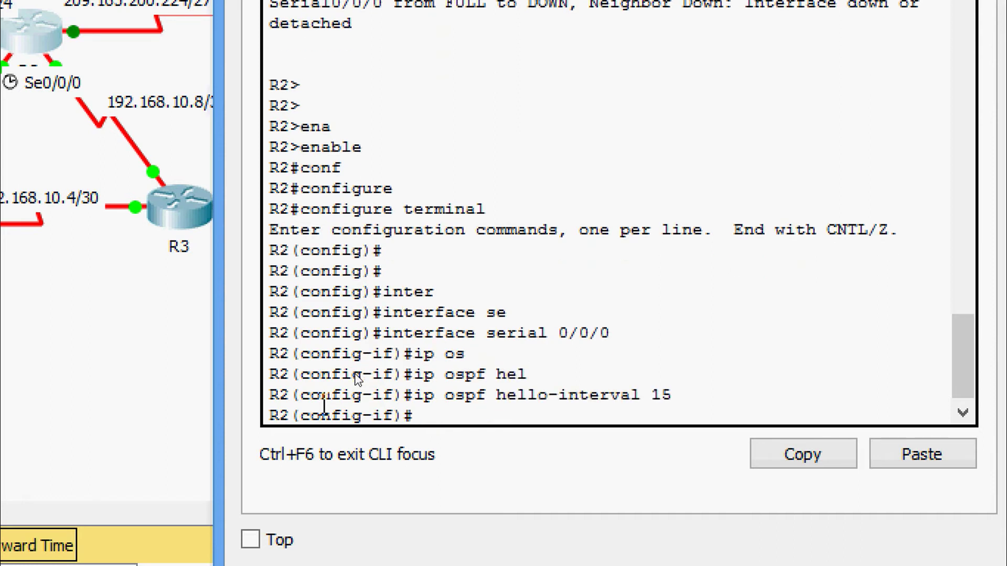
Step: Set the OSPF dead interval to 60 seconds on R2's serial 0/0/0 interface
type("ip os")
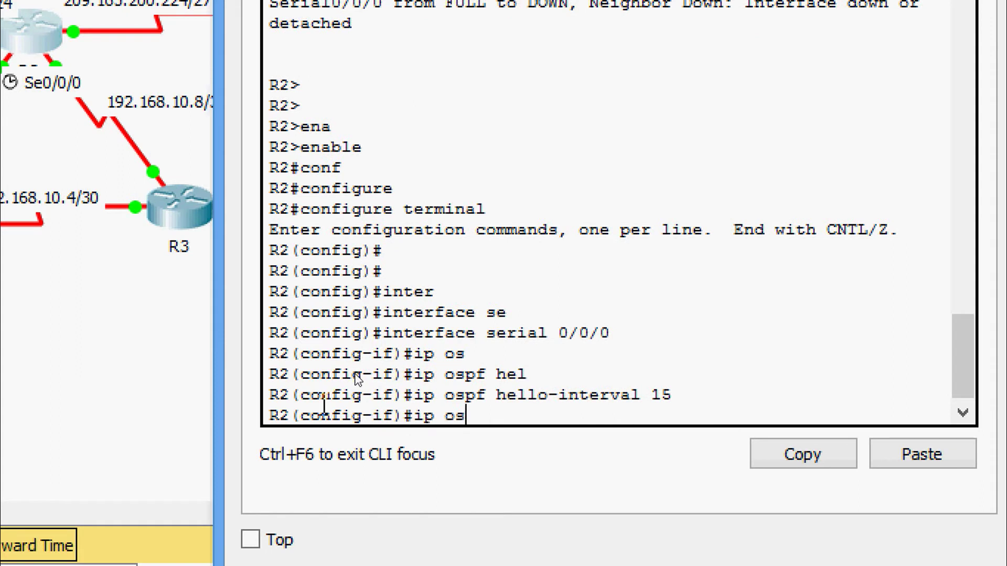
key("Tab")
type("de")
key("Tab")
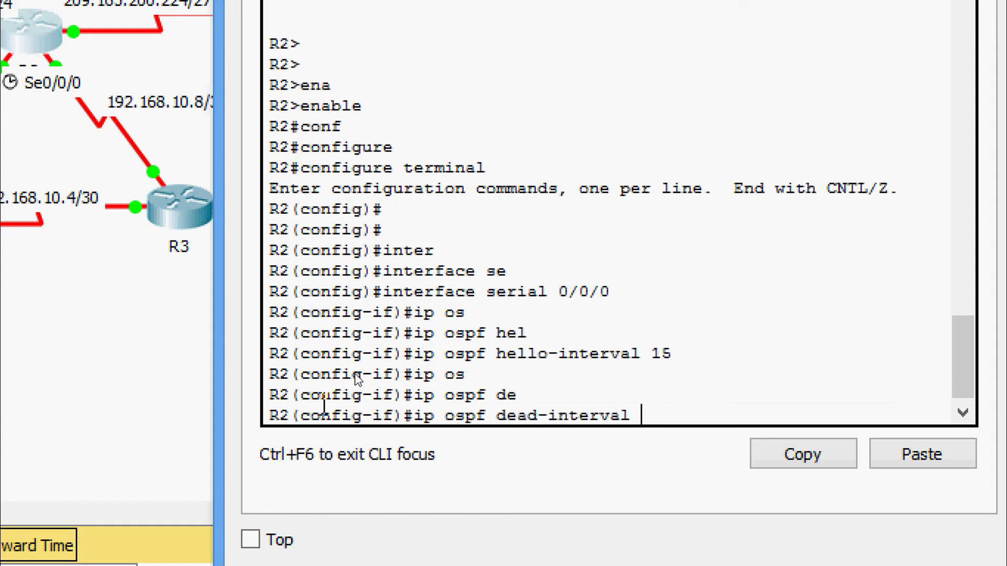
type("60")
key("Return")
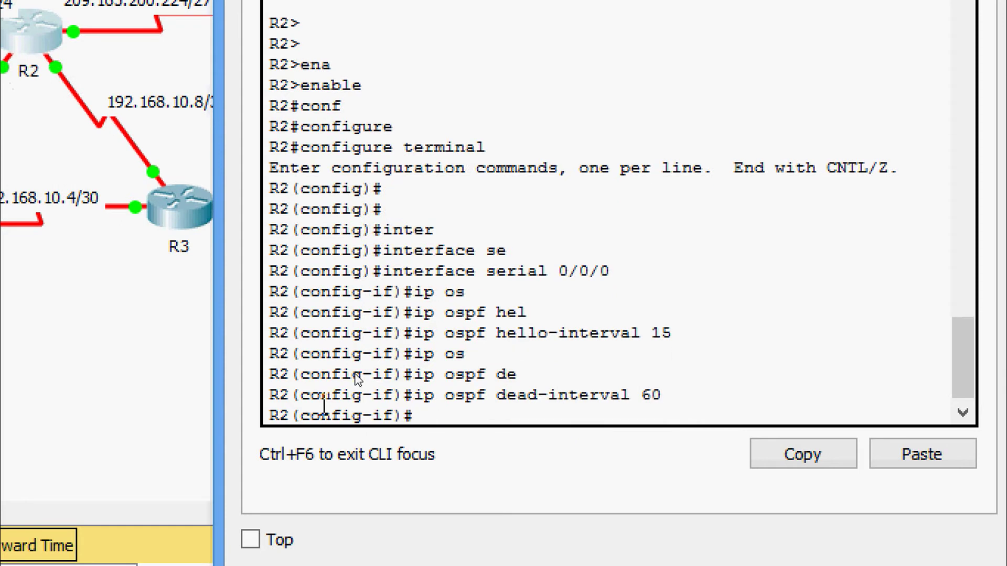
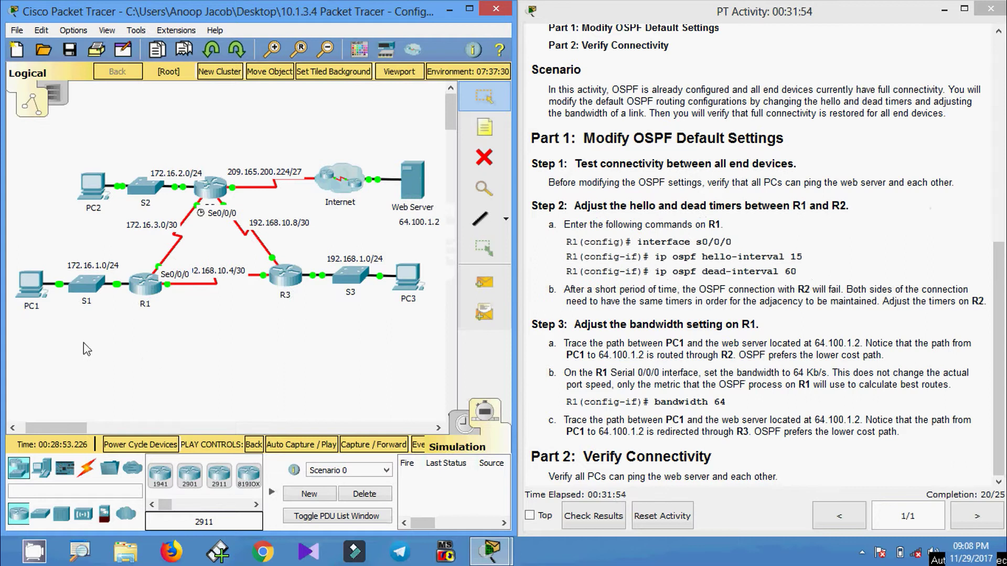
Step: Trace the path to the Web Server at 64.100.1.2 with tracert in PC1's Command Prompt
left_click(44, 287)
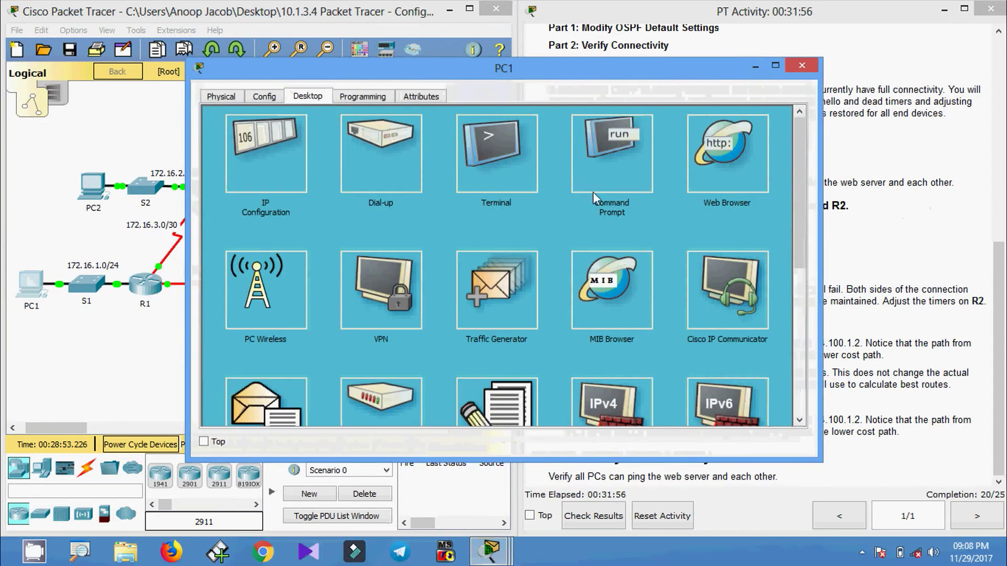
left_click(609, 154)
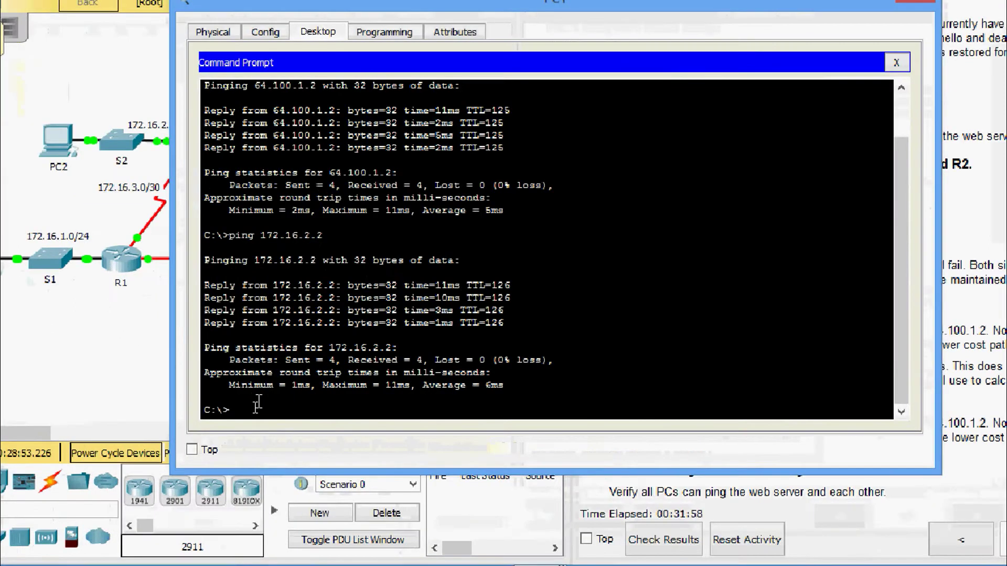
type("tracert")
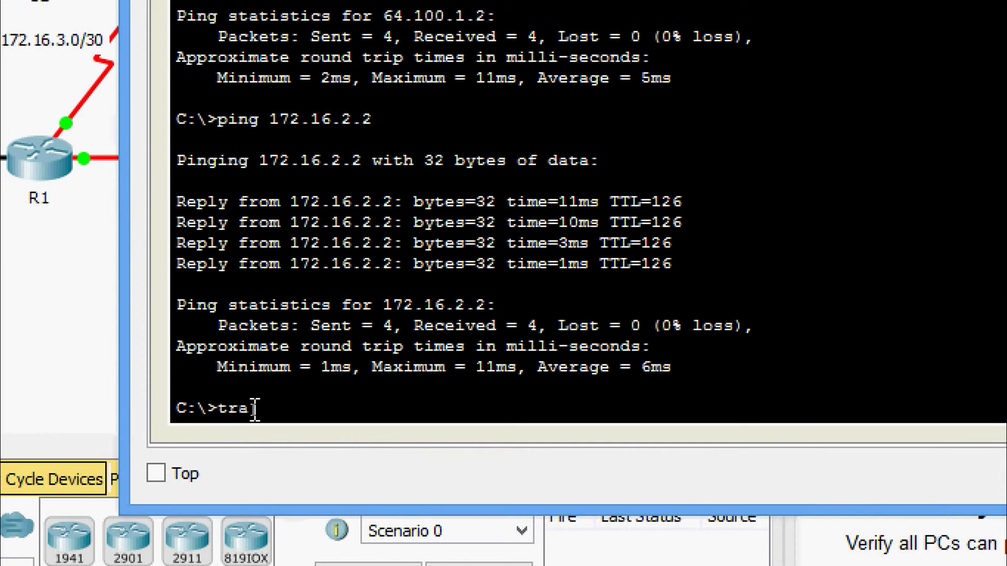
right_click(350, 407)
left_click(393, 449)
key("Return")
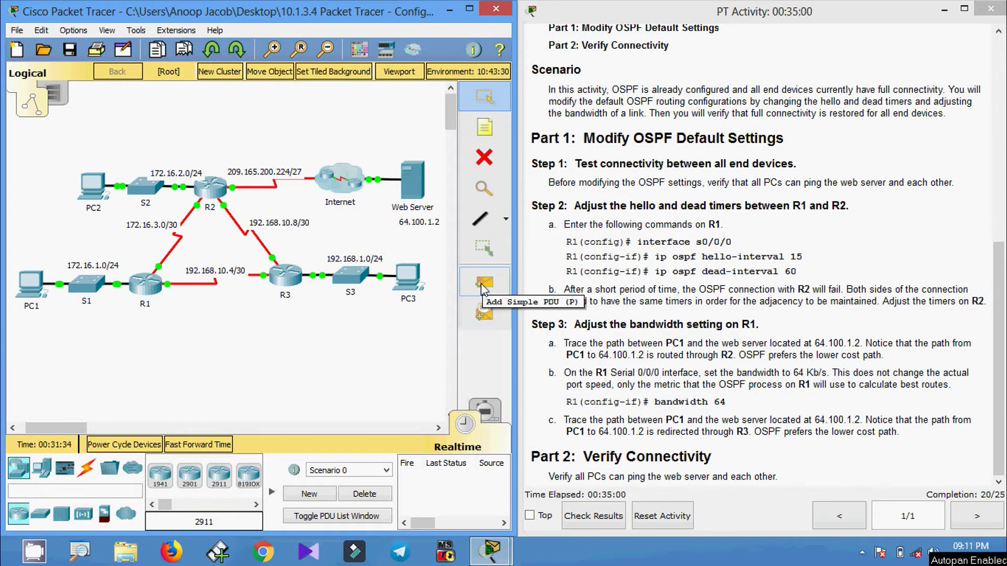
Step: Switch to Simulation mode, hide the event list, and add a simple PDU from PC1 to the Web Server
left_click(483, 411)
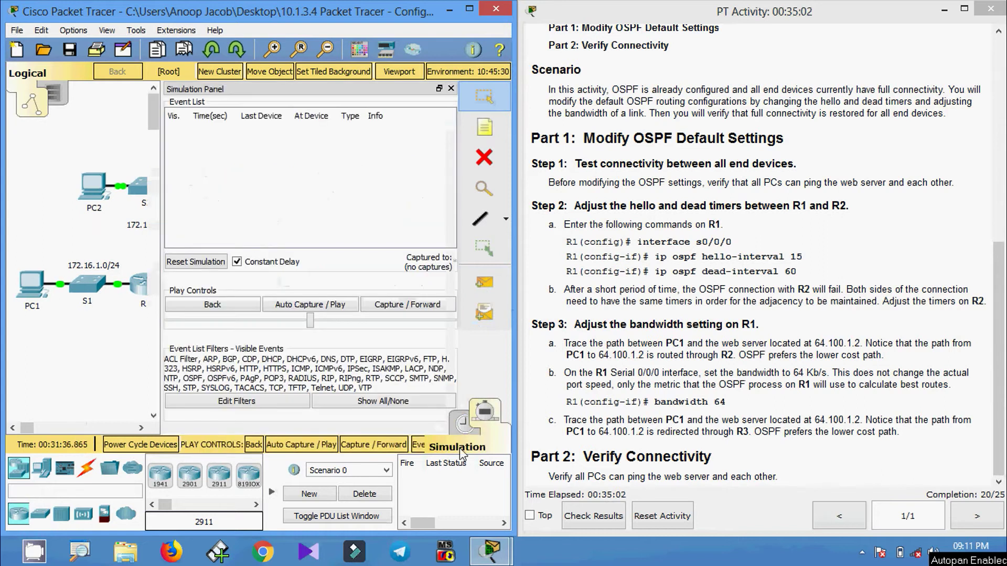
left_click(451, 89)
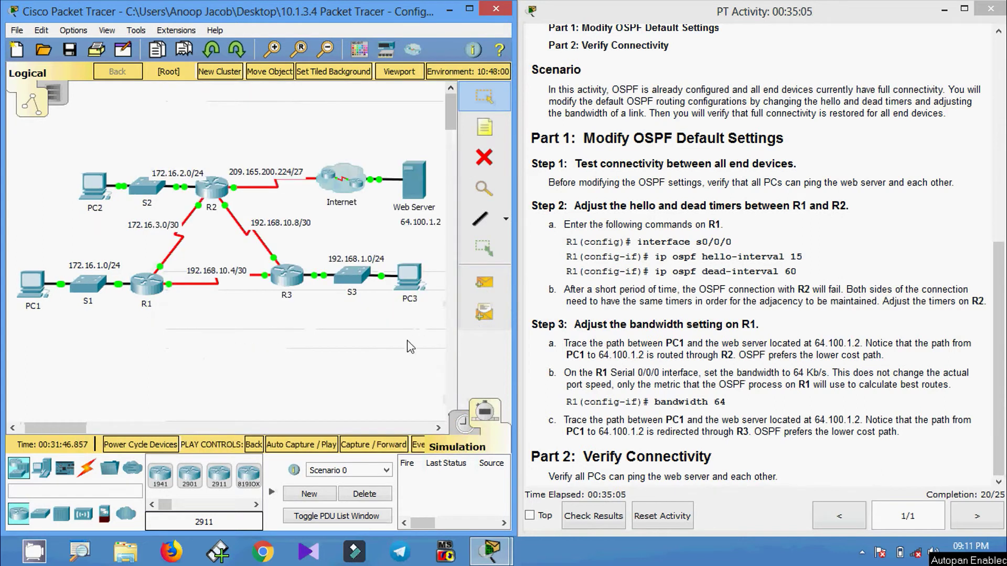
left_click(484, 282)
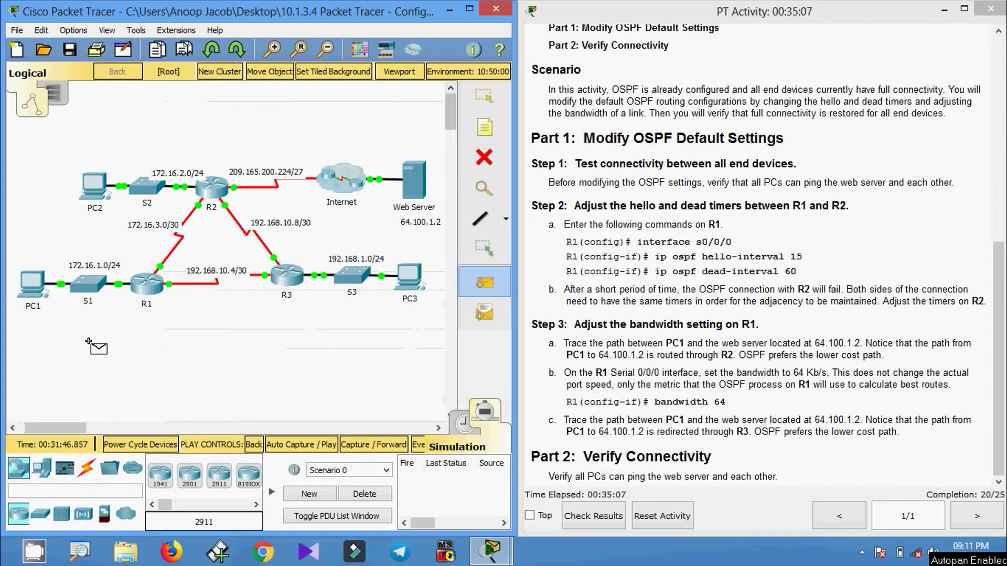
left_click(32, 283)
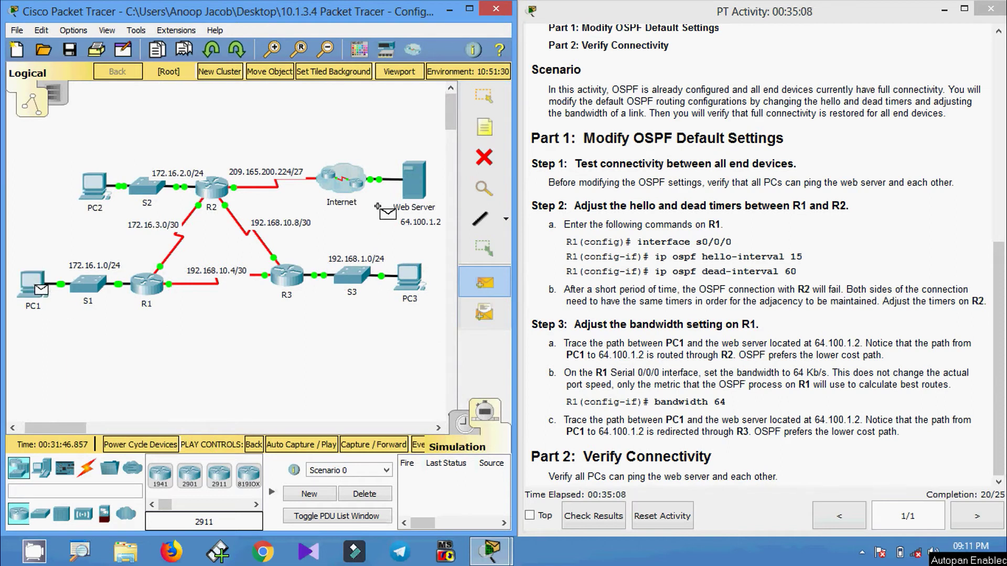
left_click(413, 187)
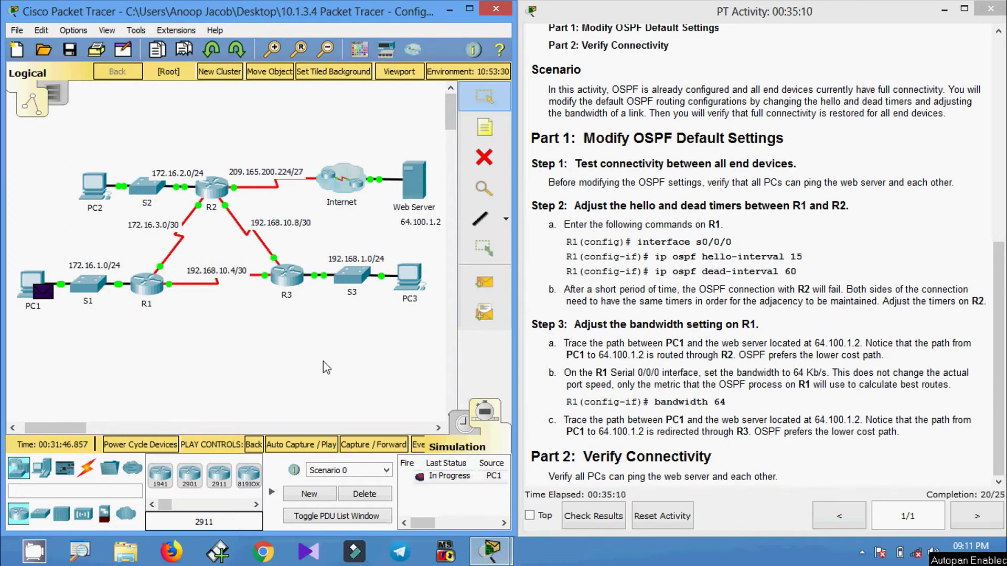
Step: Advance the simulation one event at a time to follow the PDU from PC1 toward the Web Server
left_click(363, 446)
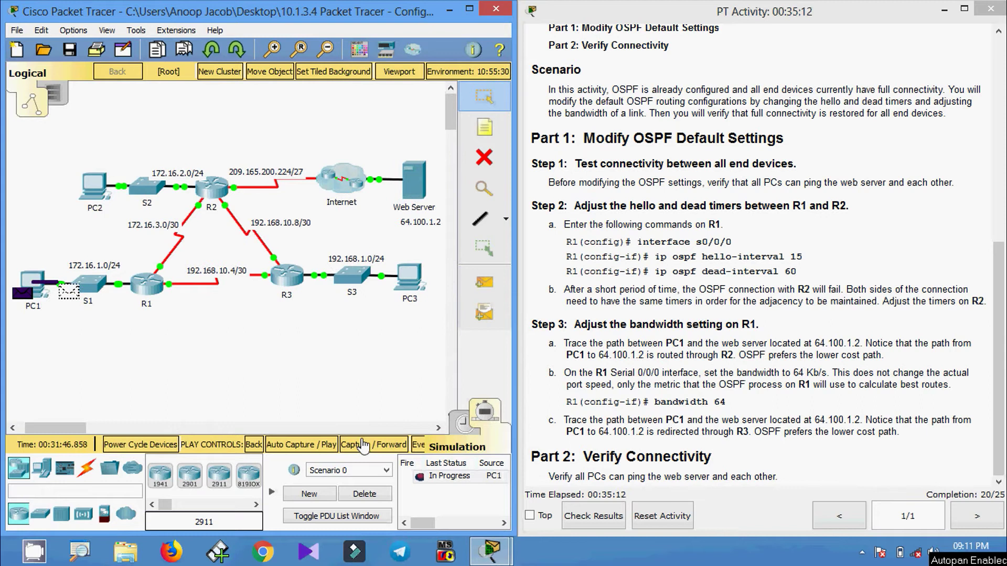
left_click(364, 446)
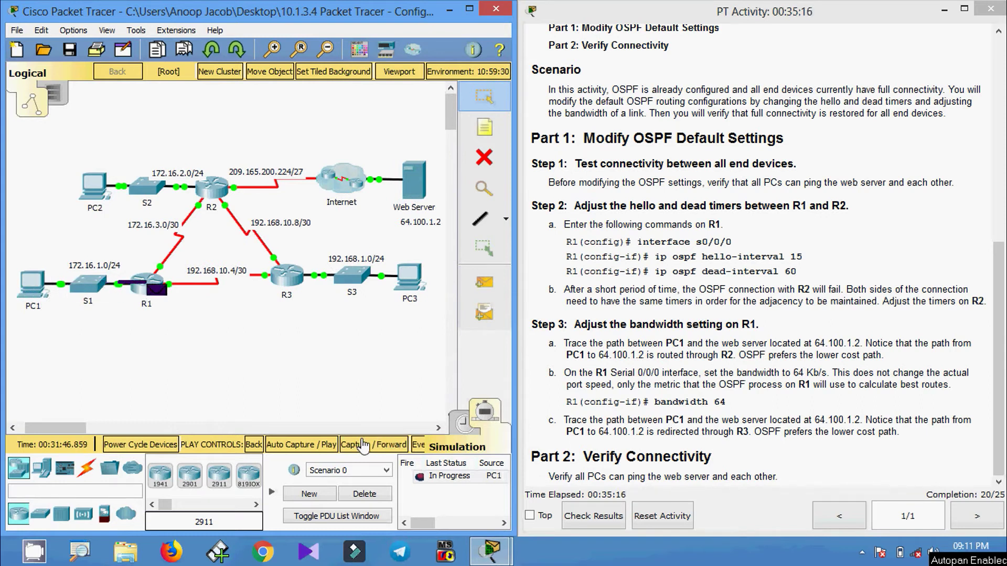
left_click(364, 446)
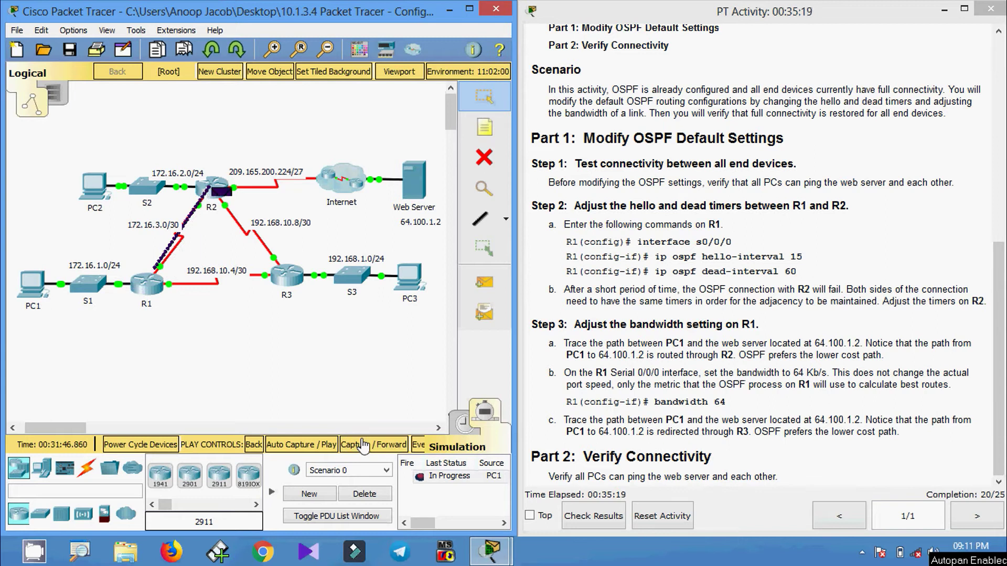
left_click(363, 446)
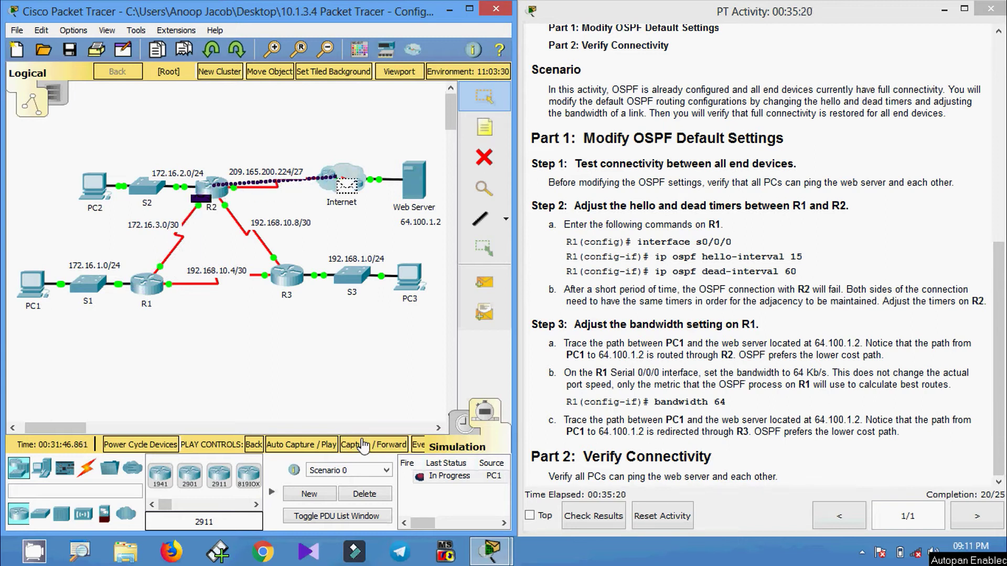
left_click(363, 446)
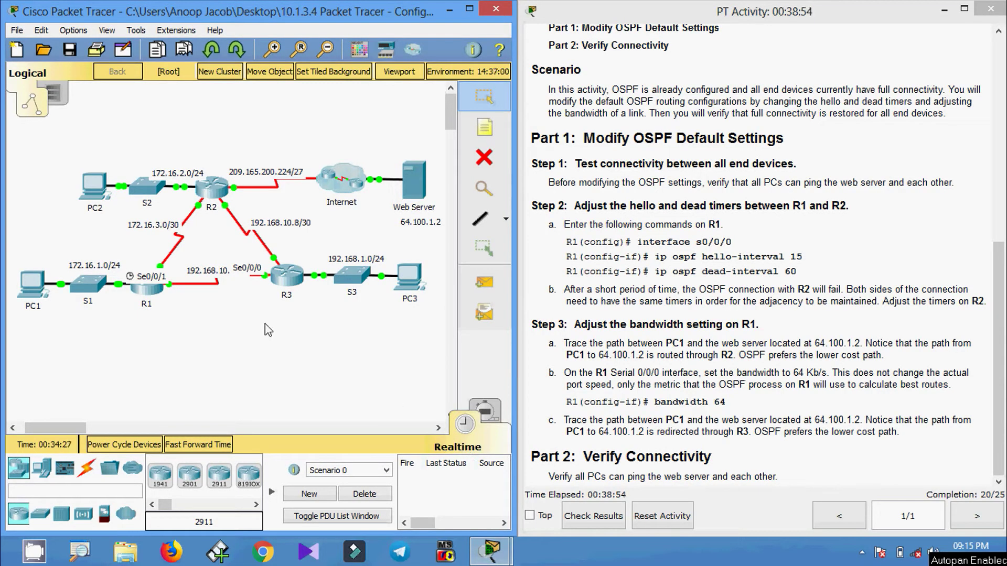
Step: Open R1's command-line interface and enter privileged EXEC mode
left_click(150, 294)
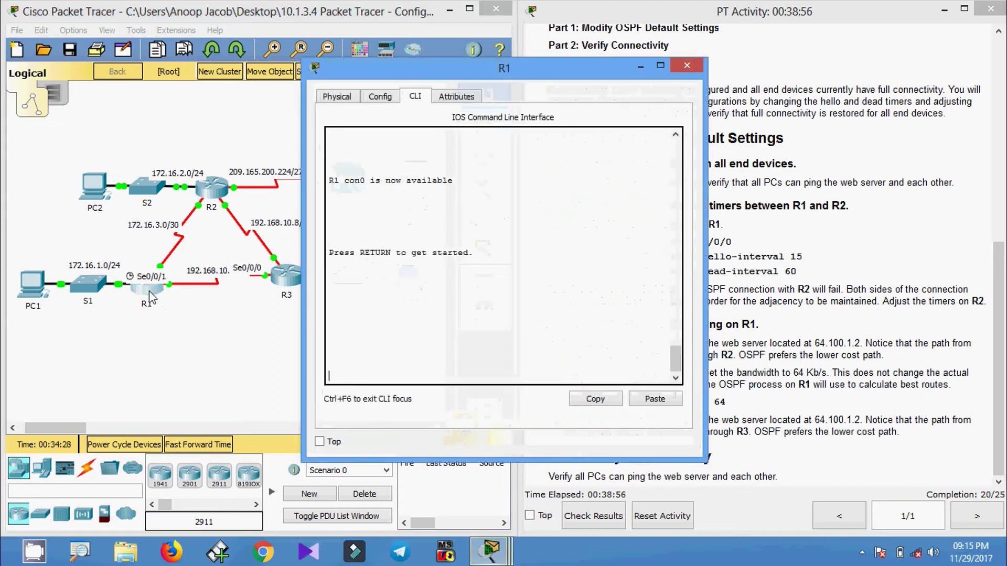
key("Return")
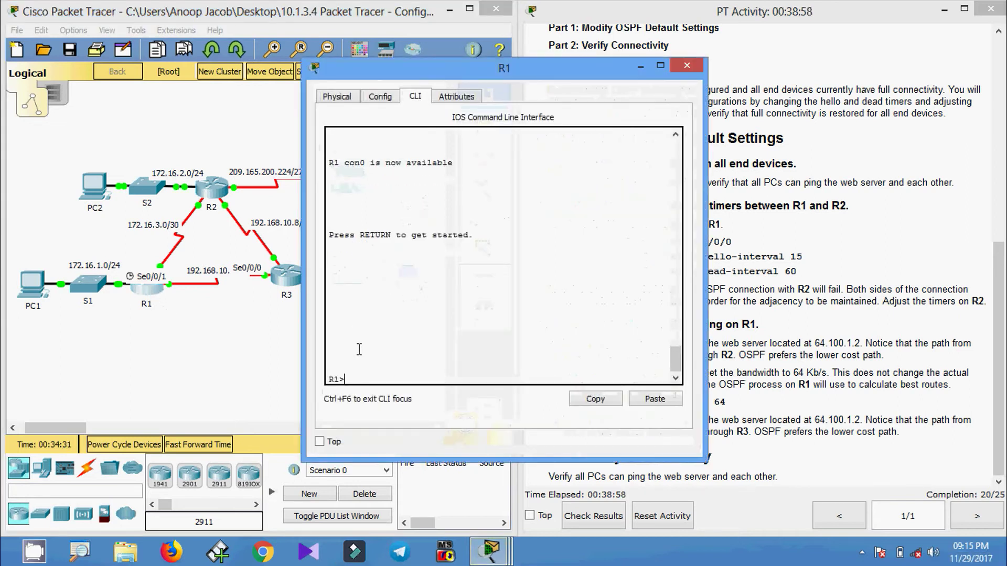
type("ena")
key("Tab")
key("Return")
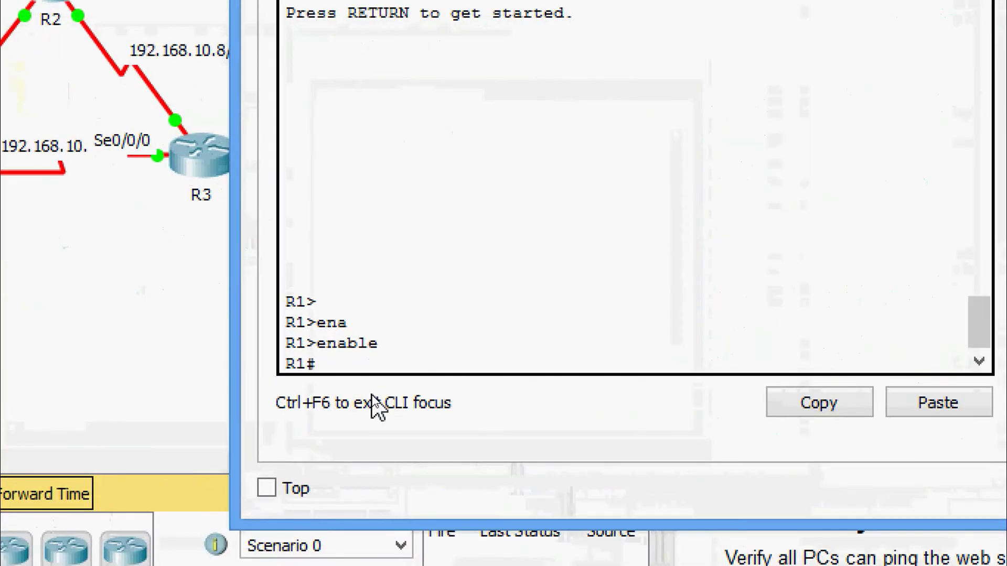
Step: Run show interfaces serial 0/0/0 on R1 and examine the interface's bandwidth value
type("sh")
key("Tab")
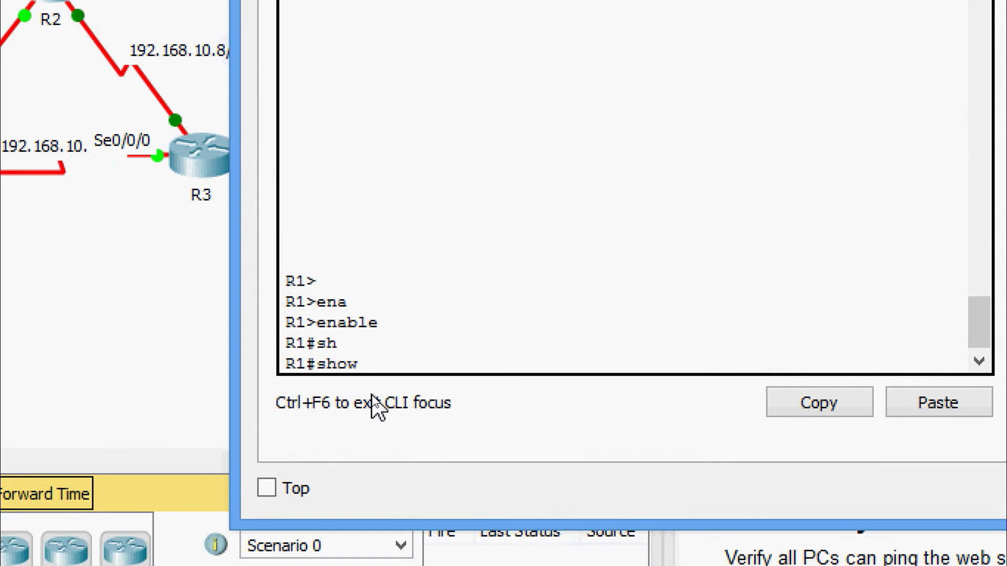
type("inter")
key("Tab")
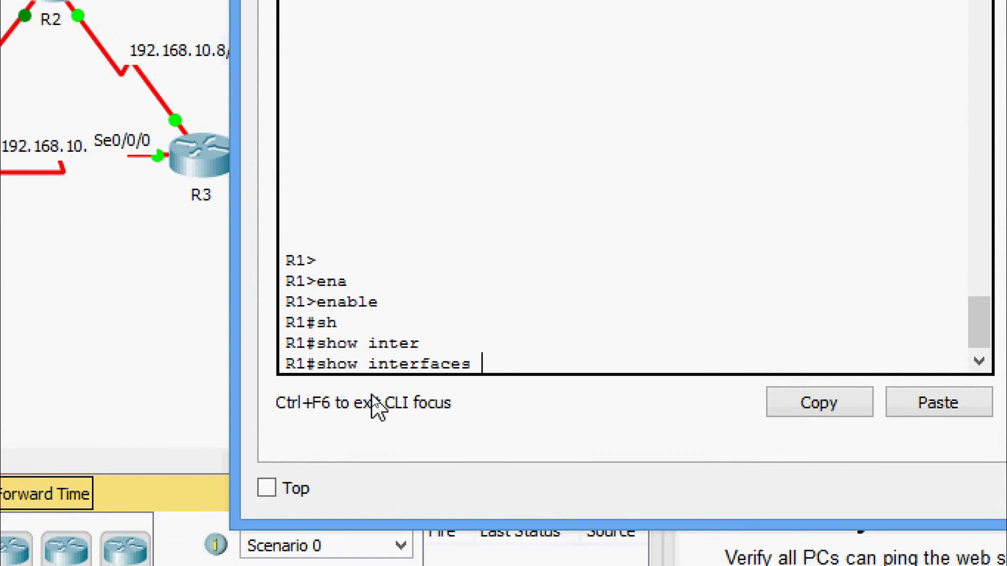
type("se")
key("Tab")
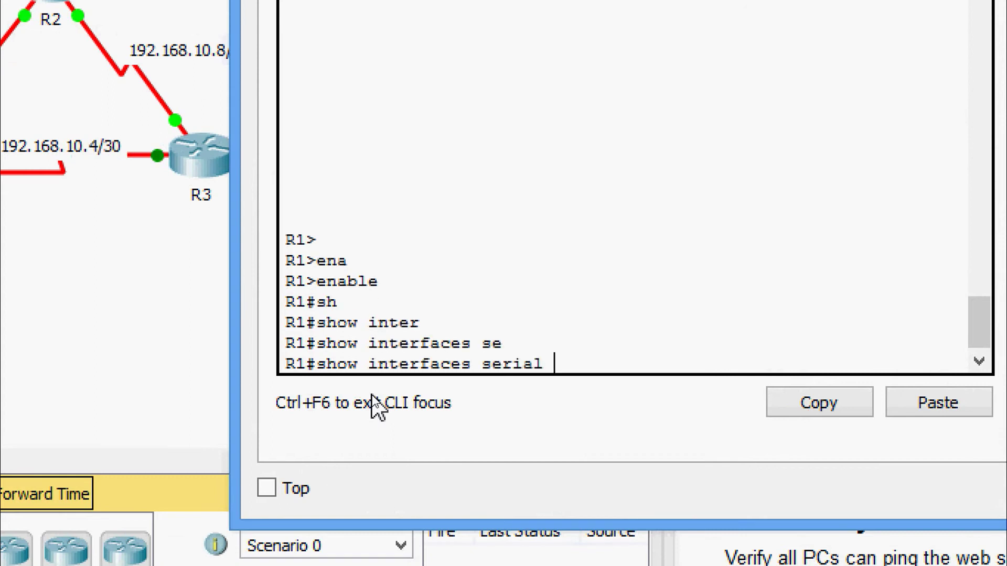
type("0/0/0")
key("Return")
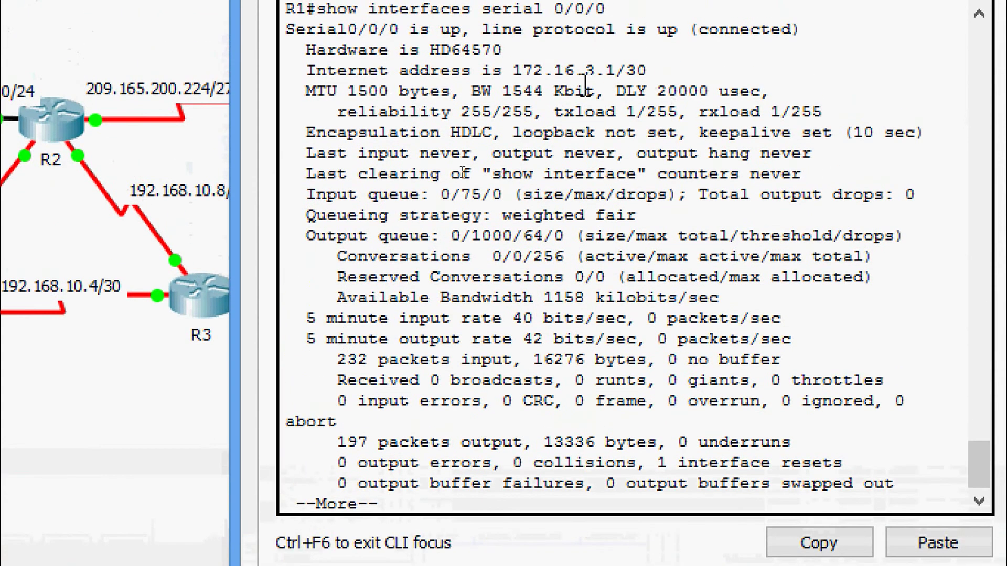
left_click_drag(472, 91, 597, 93)
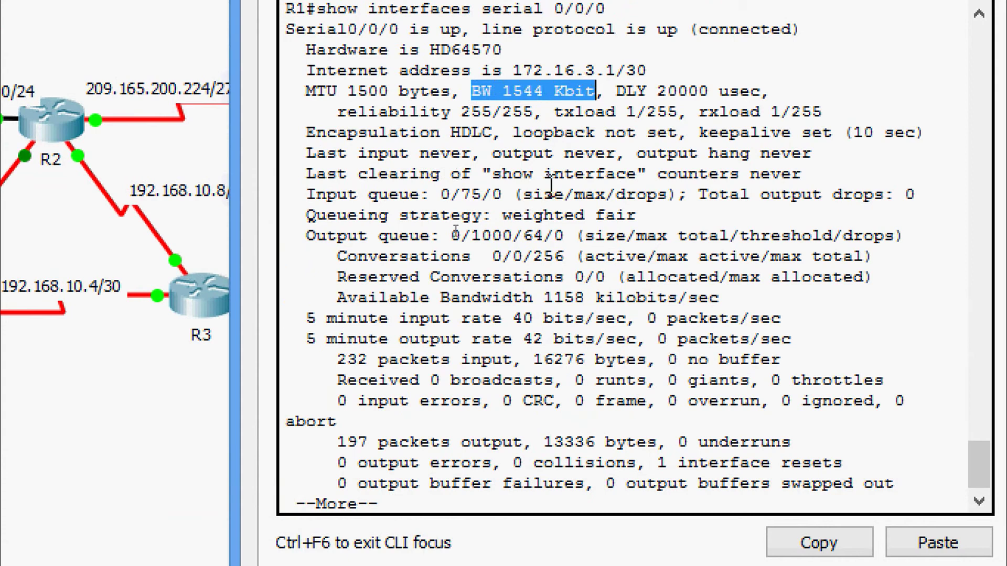
left_click(520, 233)
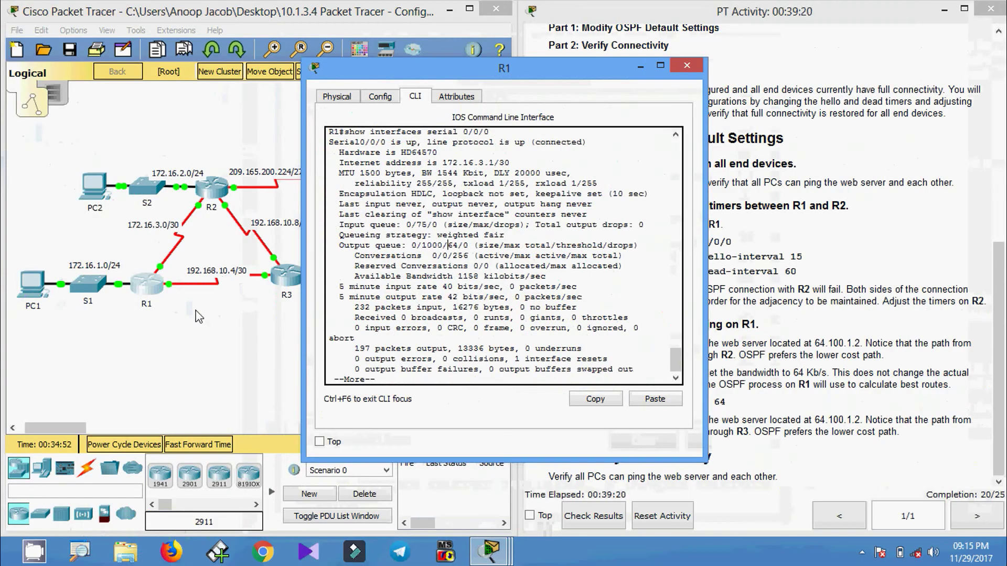
left_click(22, 375)
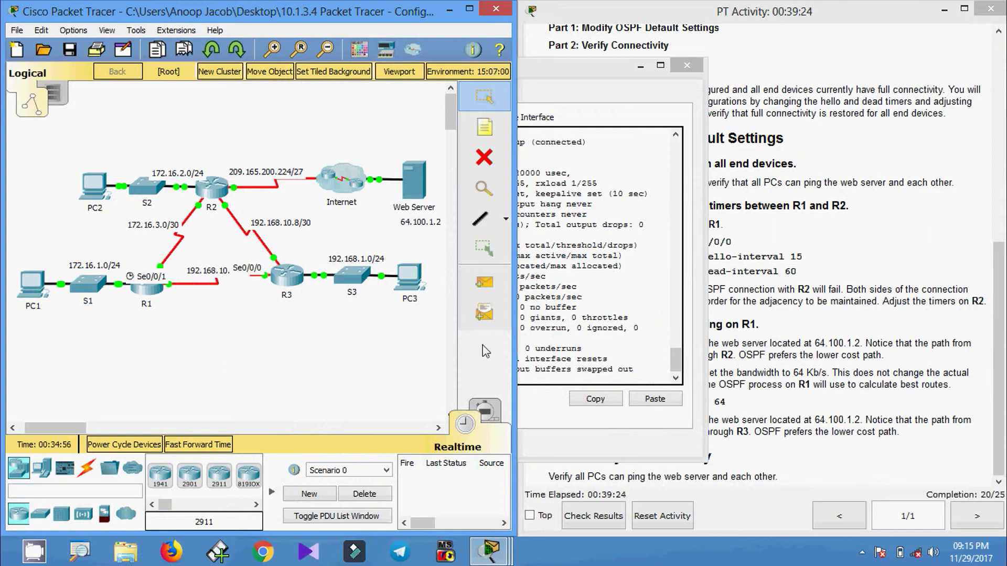
left_click(576, 349)
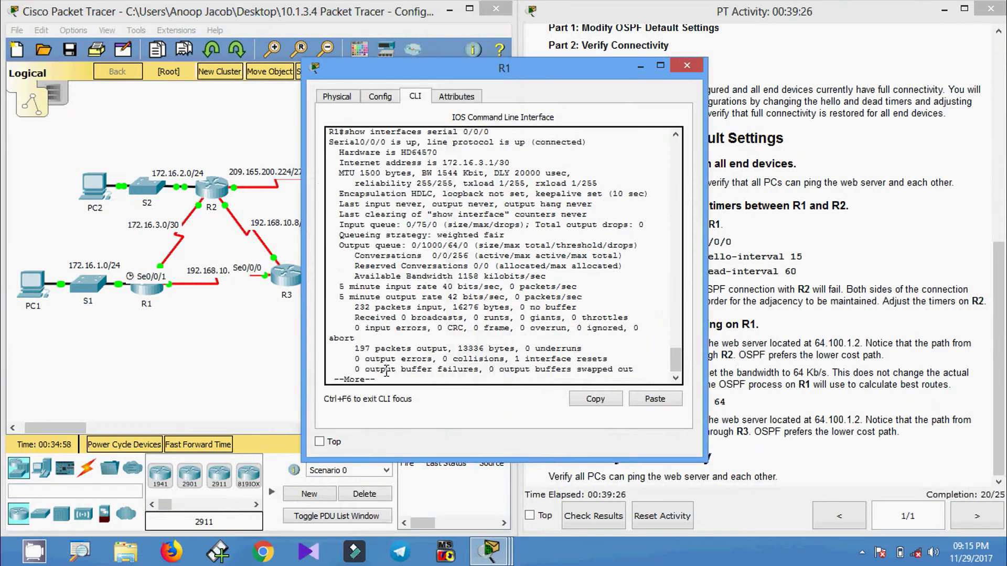
Step: Leave the paged output, run show interfaces serial 0/0/1 on R1 and examine that interface's bandwidth value
key("space")
key("Return")
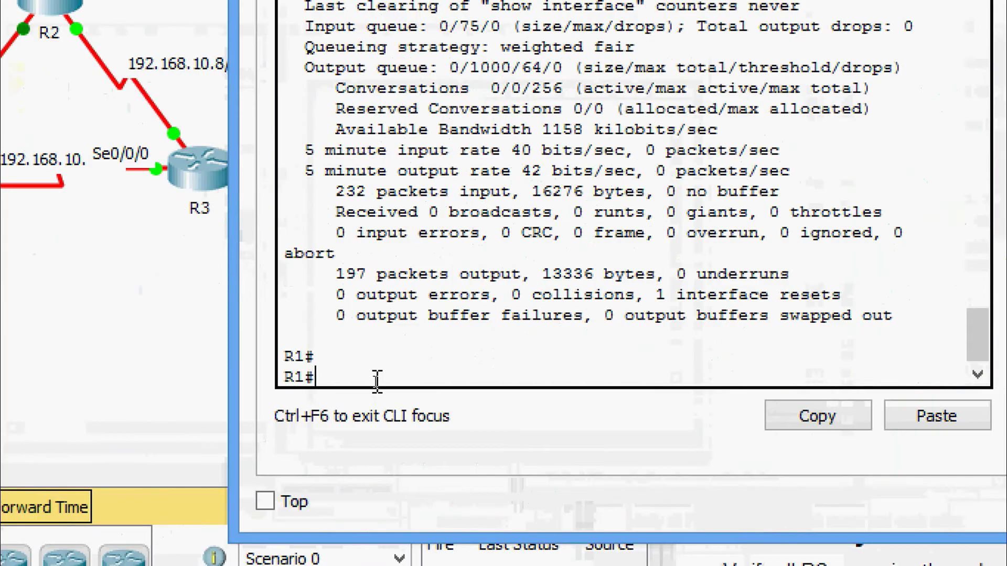
key("Up")
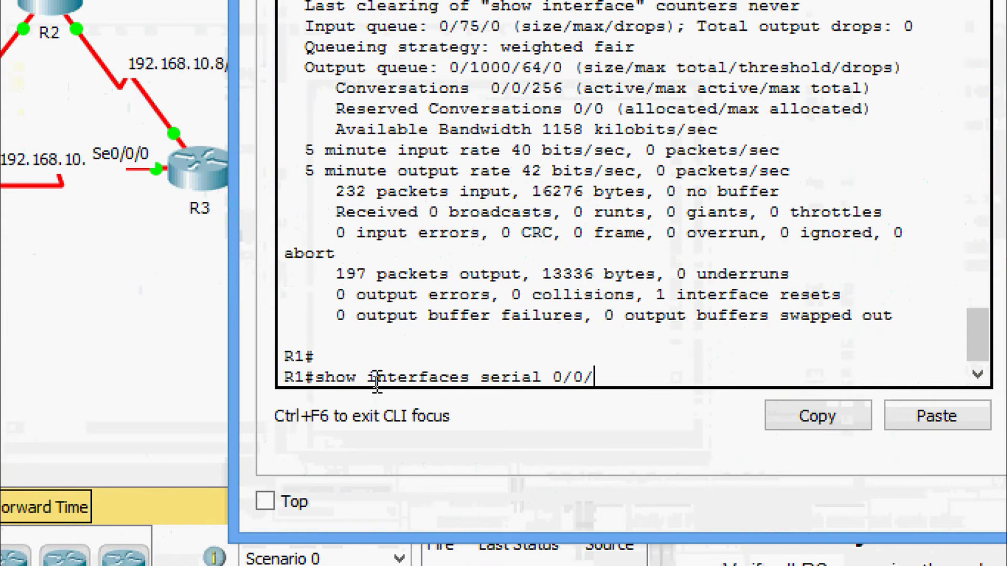
type("1")
key("Return")
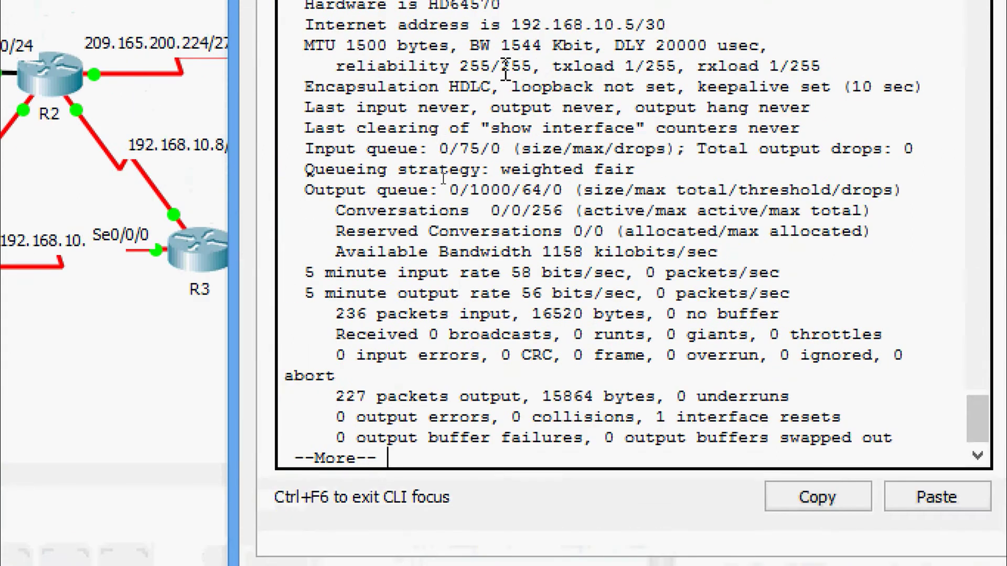
left_click_drag(469, 45, 594, 76)
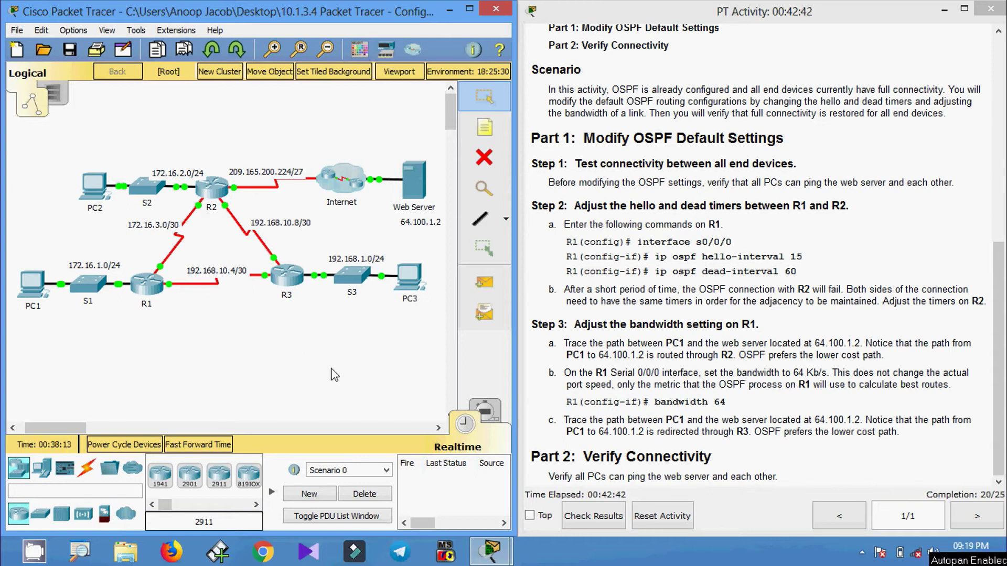
Step: Return to R1's command-line interface, quit the paged output and enter global configuration mode
left_click(146, 284)
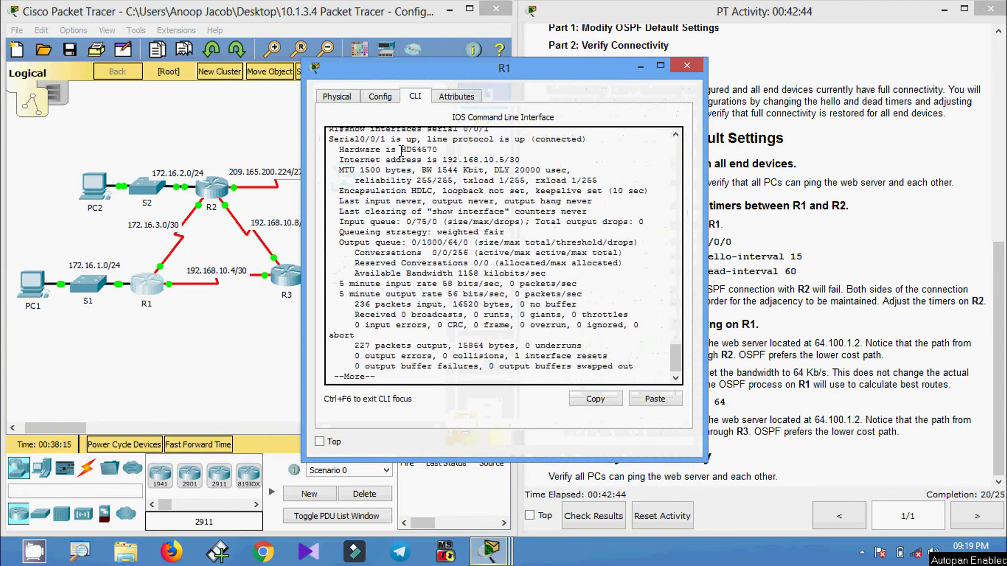
key("q")
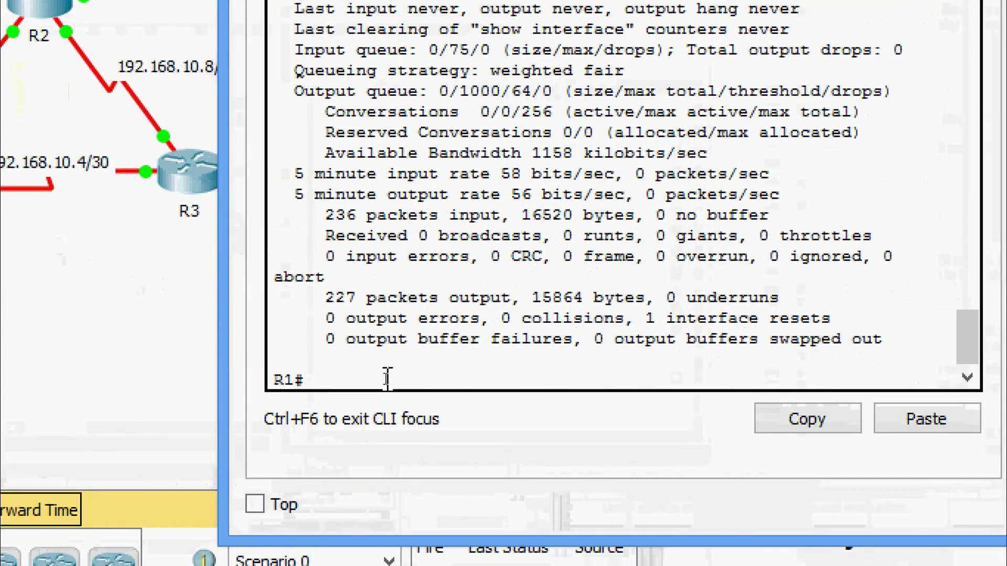
key("Return")
key("Return")
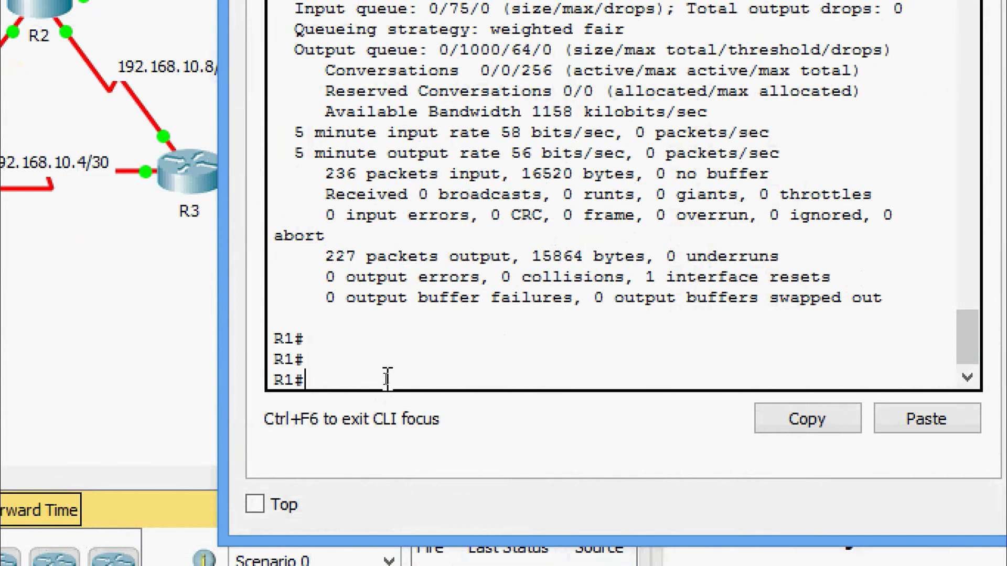
type("conf")
key("Tab")
type("t")
key("Tab")
key("Return")
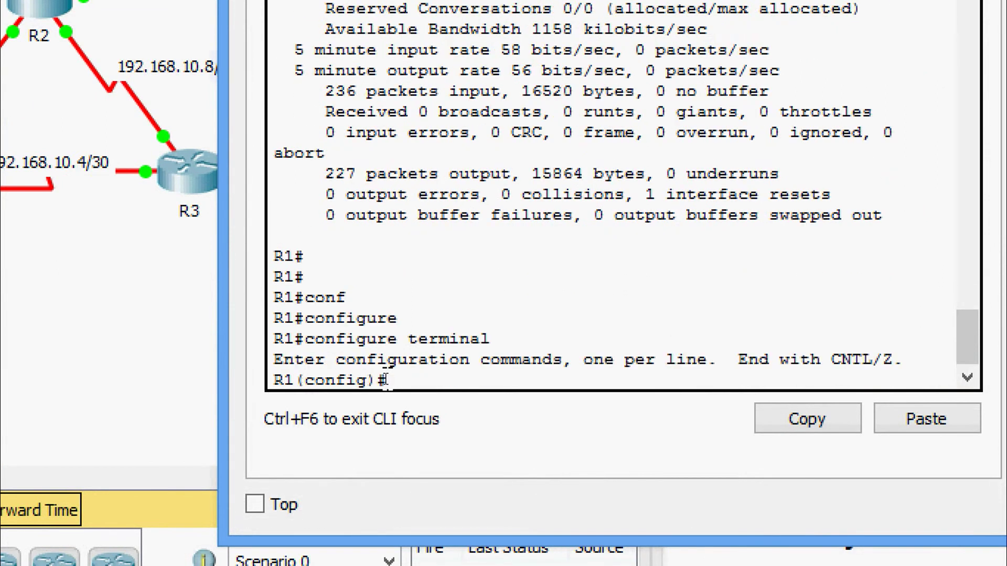
Step: Set the bandwidth of R1's serial 0/0/0 interface to 64 Kb/s
key("Return")
type("inter")
key("Tab")
type("se")
key("Tab")
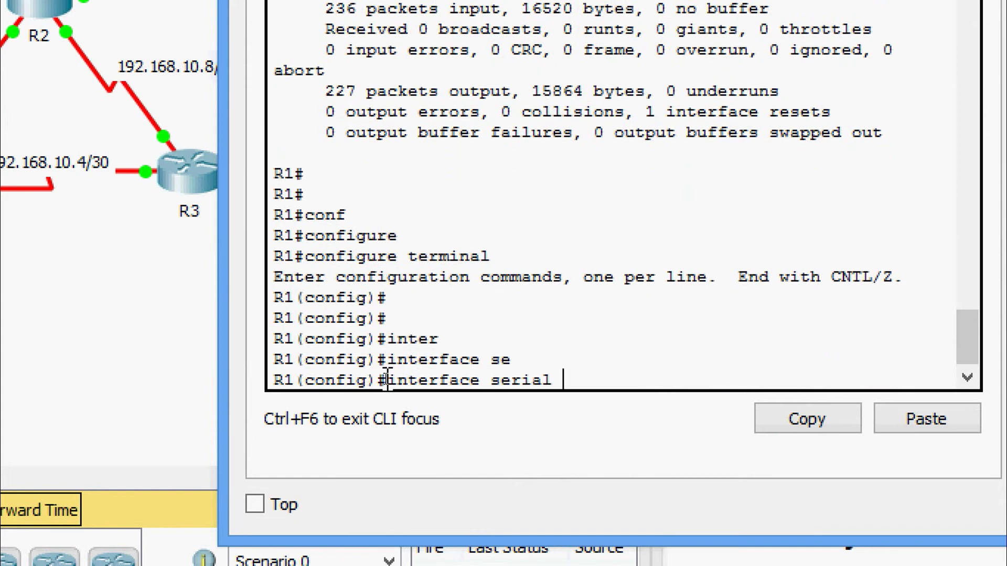
type("0/0/0")
key("Return")
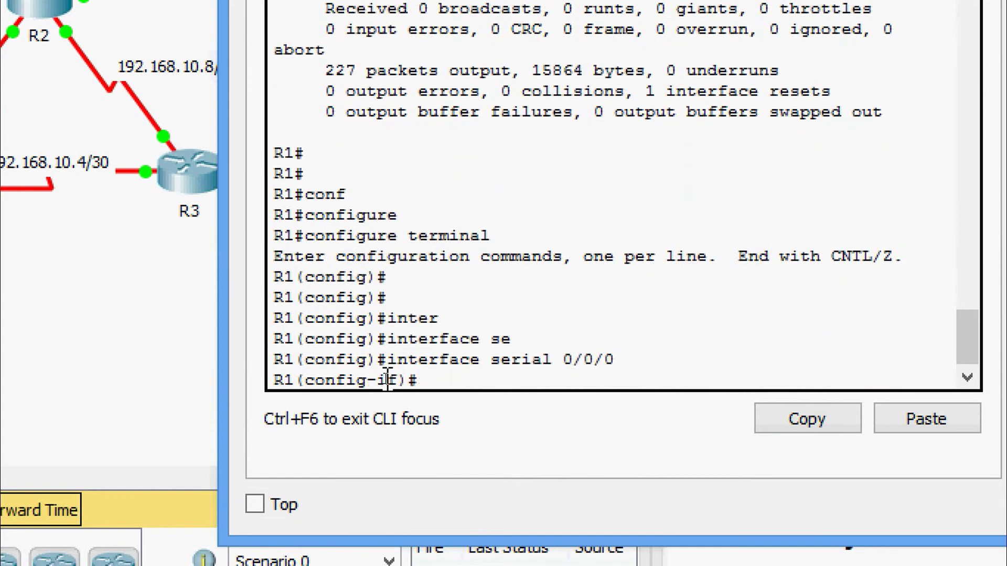
type("ban")
key("Tab")
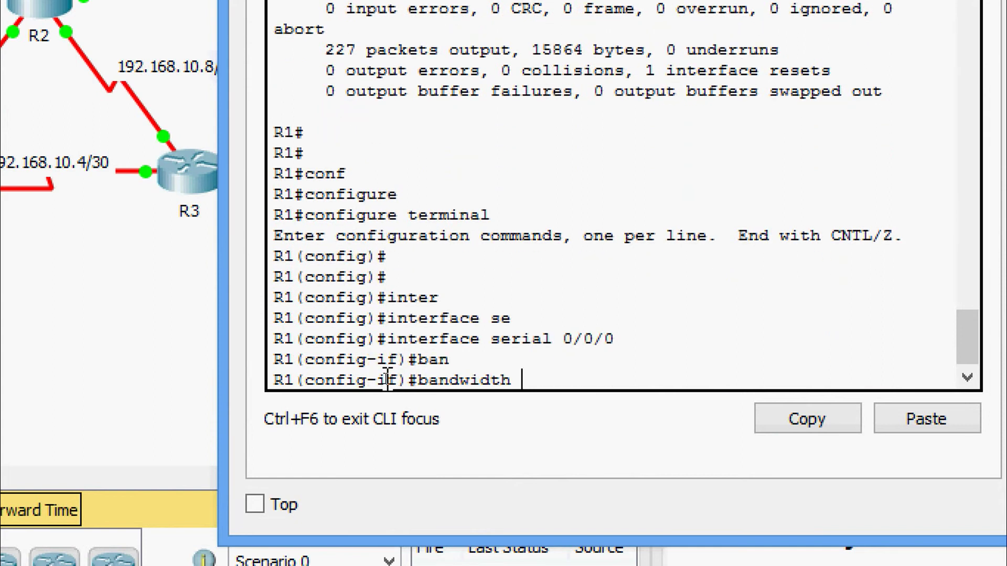
type("64")
key("Return")
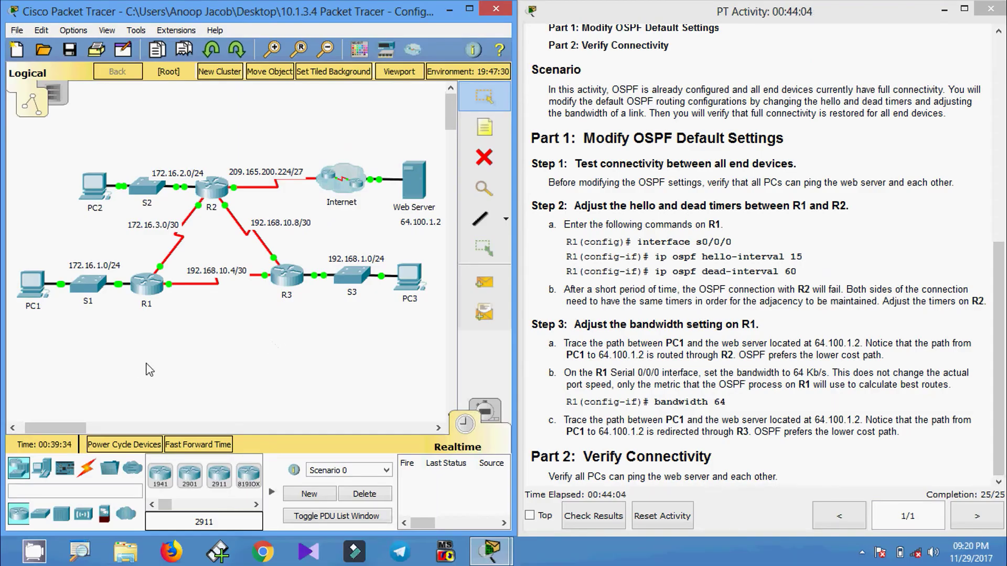
Step: Reopen R1's command-line interface, start a new console session and enter privileged EXEC mode
left_click(146, 285)
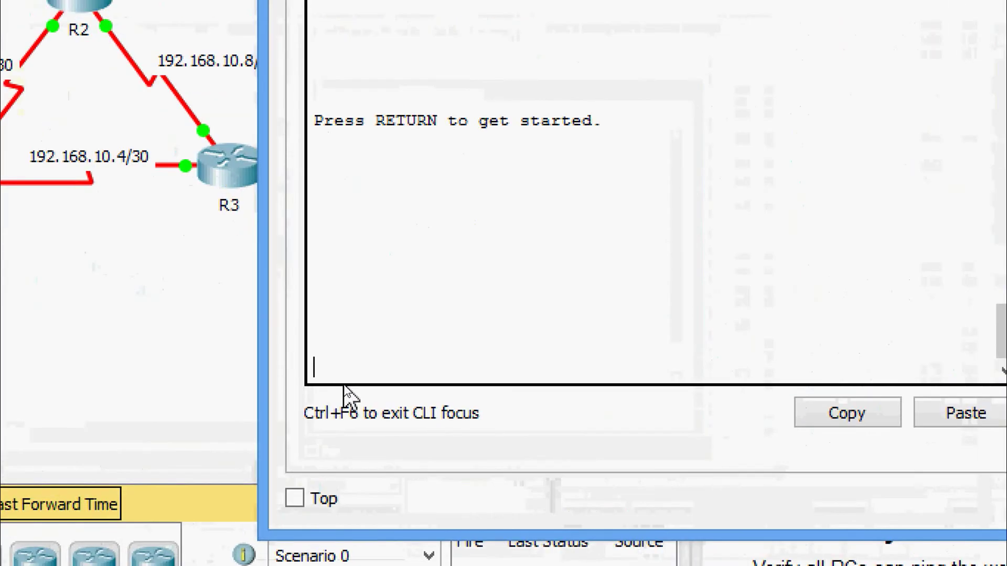
key("Return")
type("ena")
key("Tab")
key("Return")
Step: Run show interfaces serial 0/0/0 on R1 again to check the bandwidth value after the change
type("sh")
key("Tab")
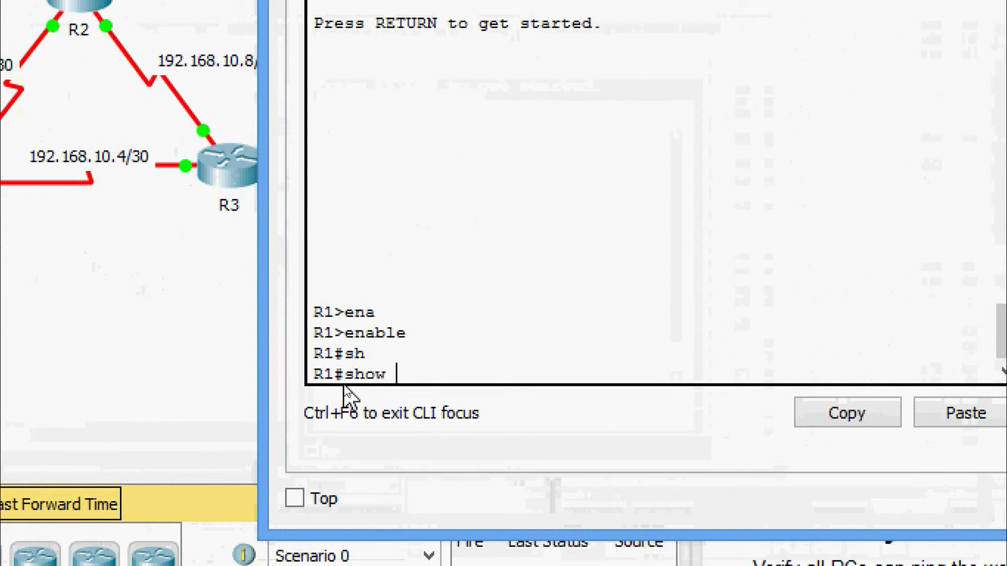
type("inter")
key("Tab")
type("se")
key("Tab")
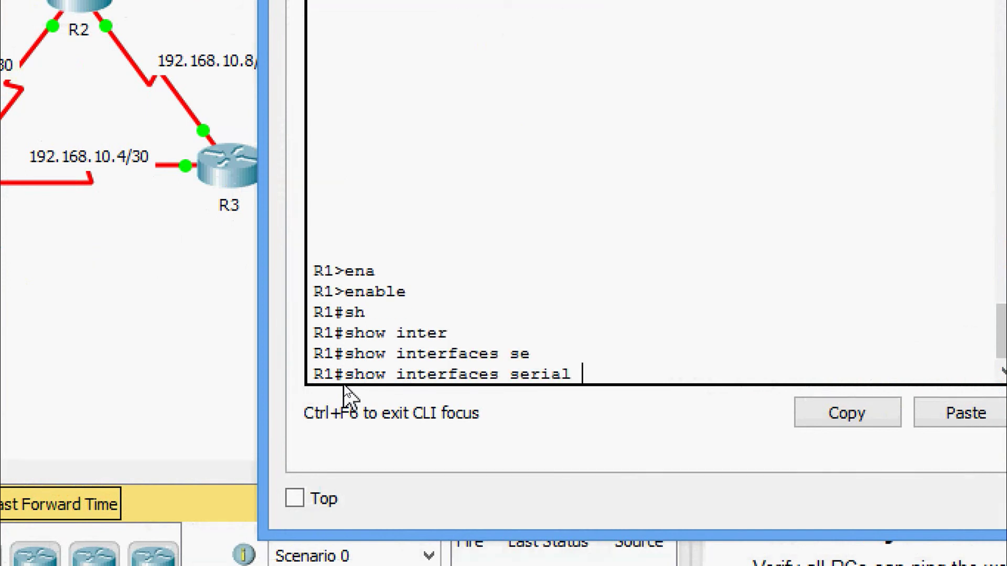
type("0/0/0")
key("Return")
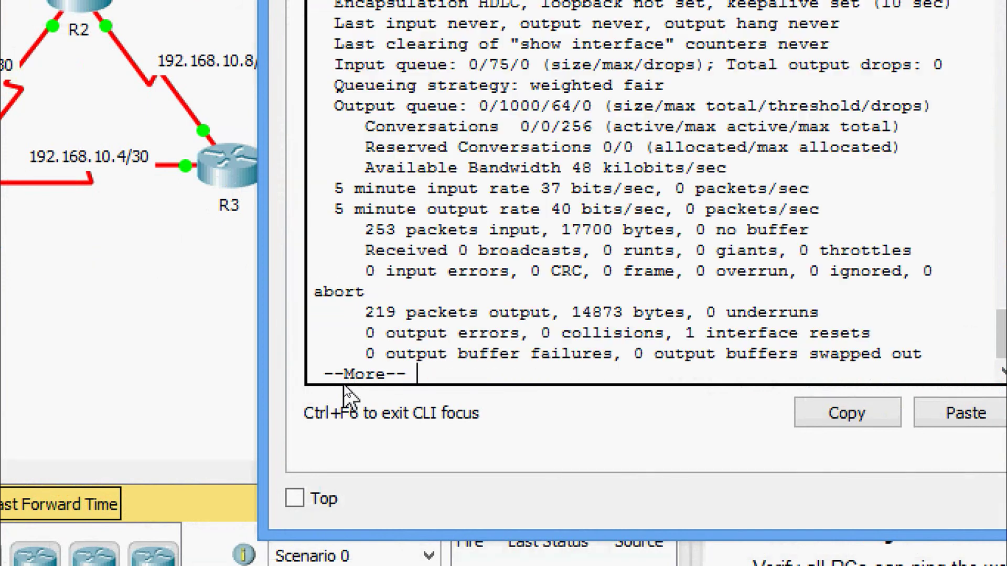
scroll(478, 205, "up", 3)
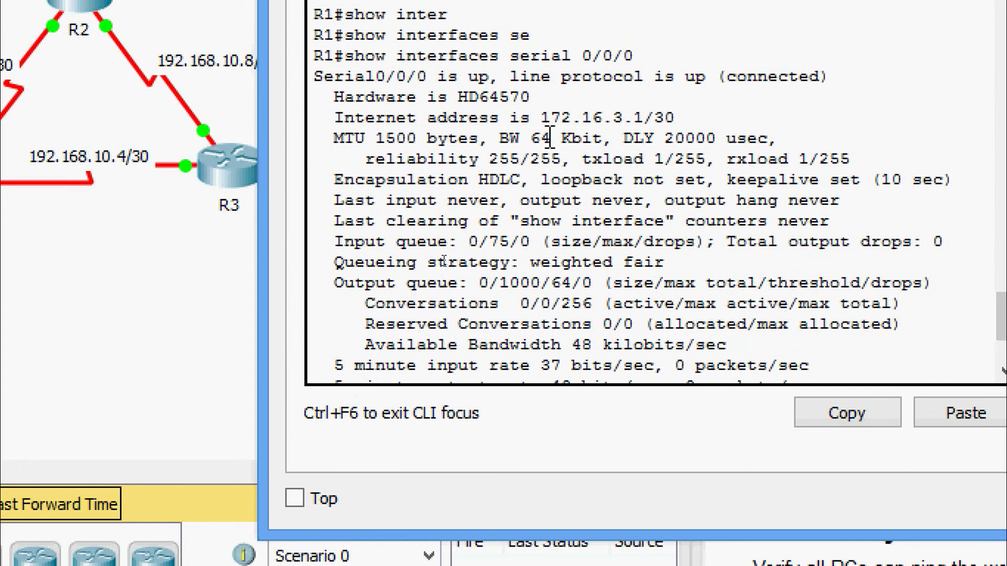
left_click_drag(500, 139, 601, 140)
left_click(615, 140)
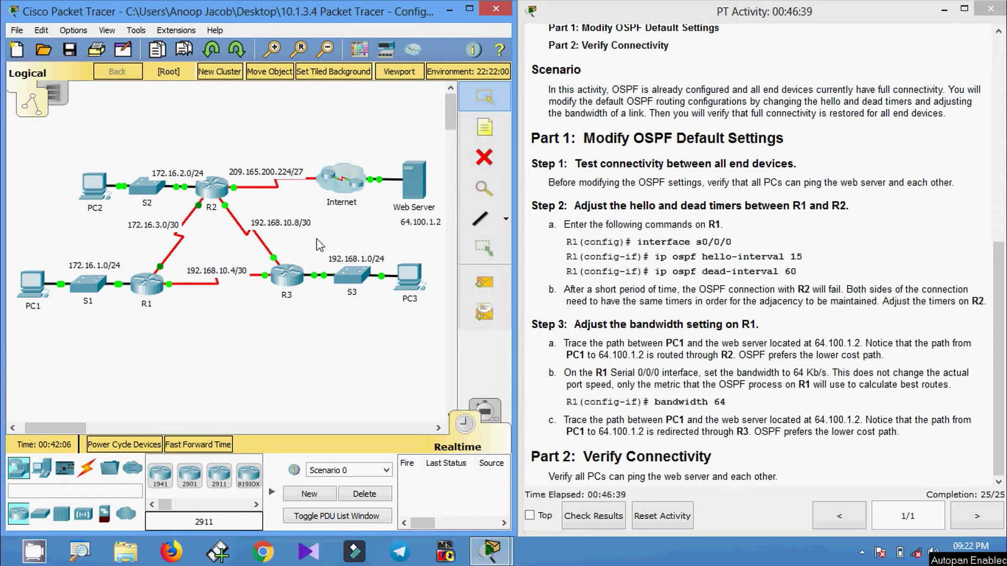
Step: Trace the route from PC1 to the web server at 64.100.1.2 again from PC1's command prompt
left_click(31, 284)
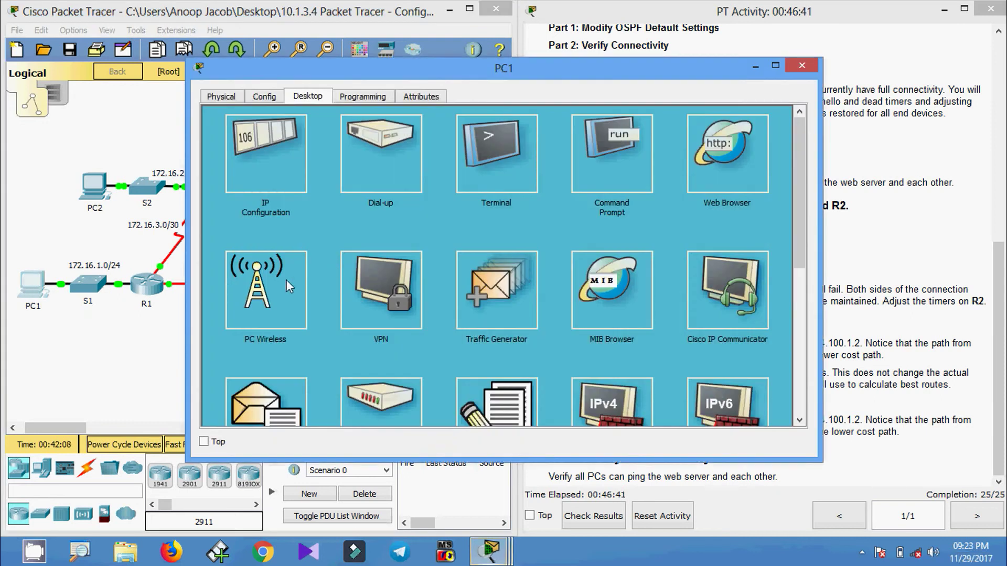
left_click(611, 155)
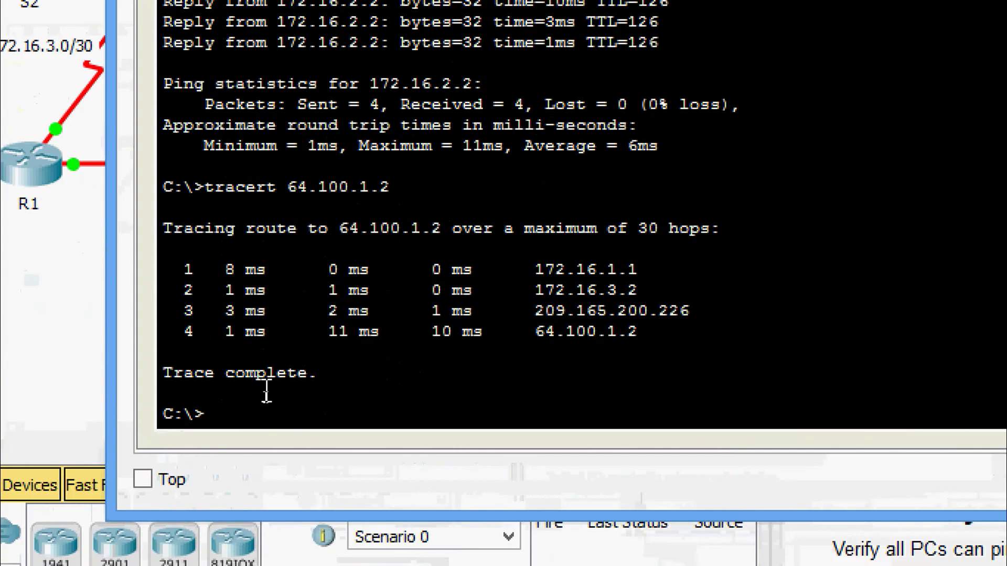
key("Up")
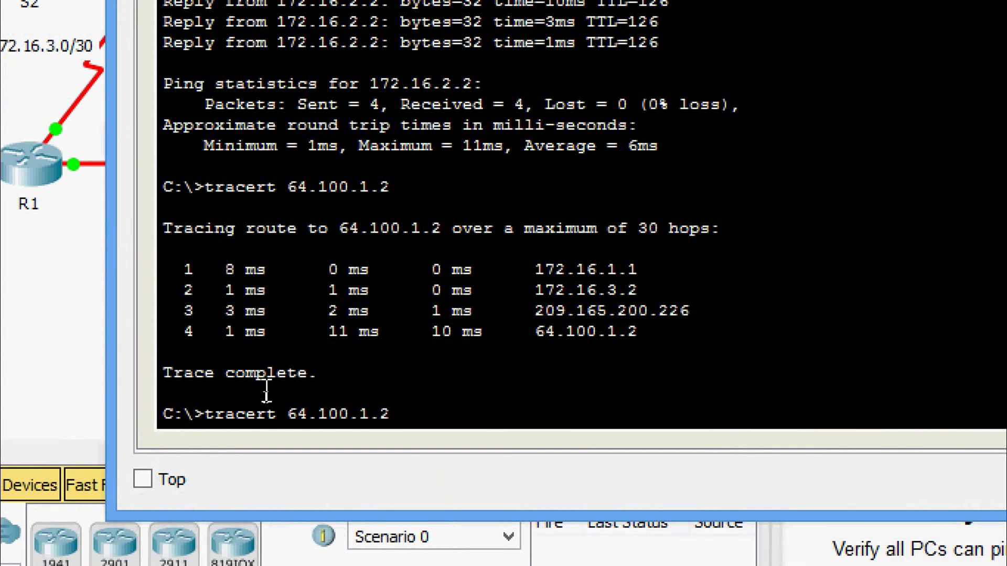
key("Return")
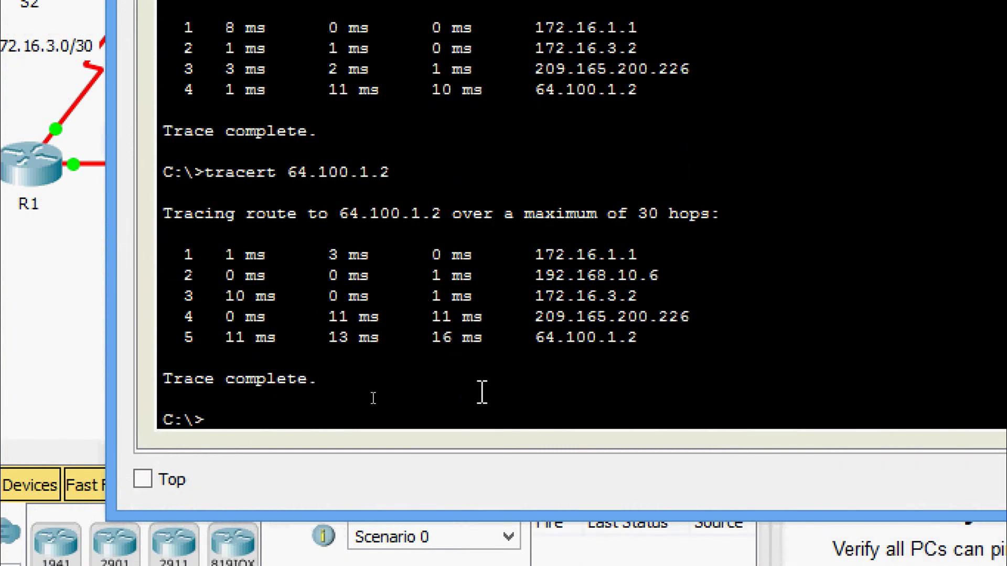
Step: Examine each hop address in PC1's latest trace to 64.100.1.2, comparing the path with the earlier trace
scroll(569, 330, "up", 1)
scroll(574, 314, "down", 1)
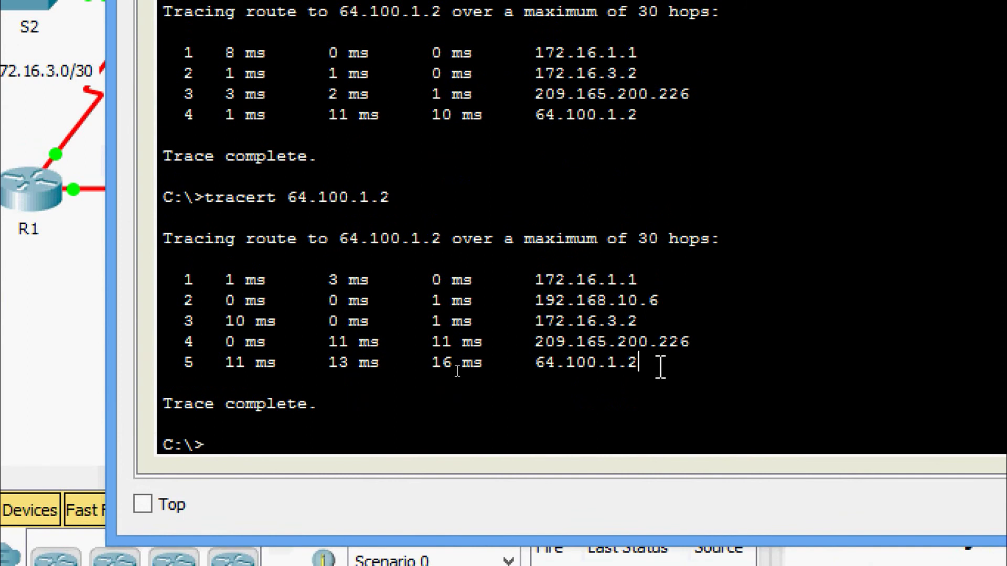
left_click_drag(656, 364, 533, 278)
left_click(546, 301)
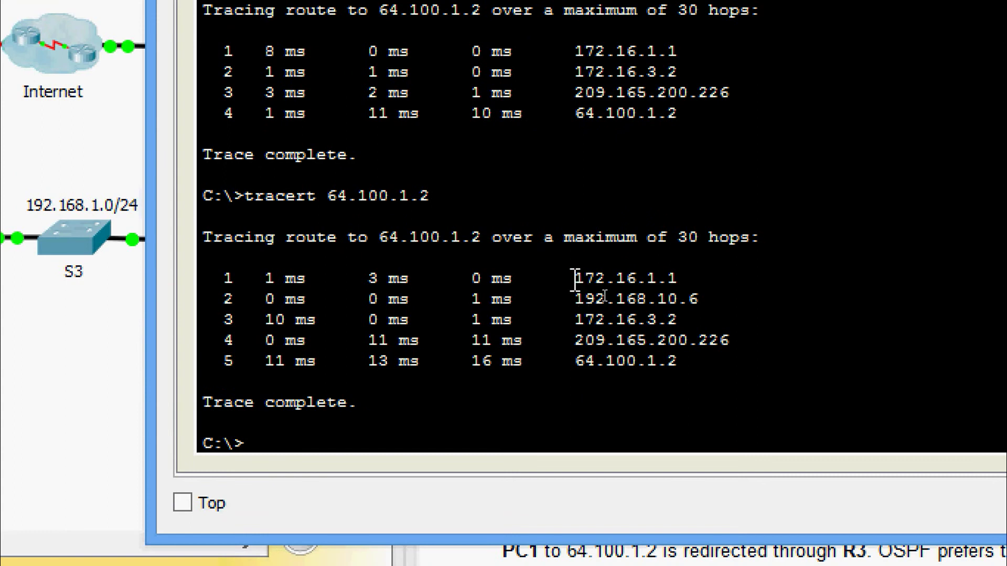
left_click_drag(575, 279, 675, 278)
left_click_drag(576, 298, 703, 297)
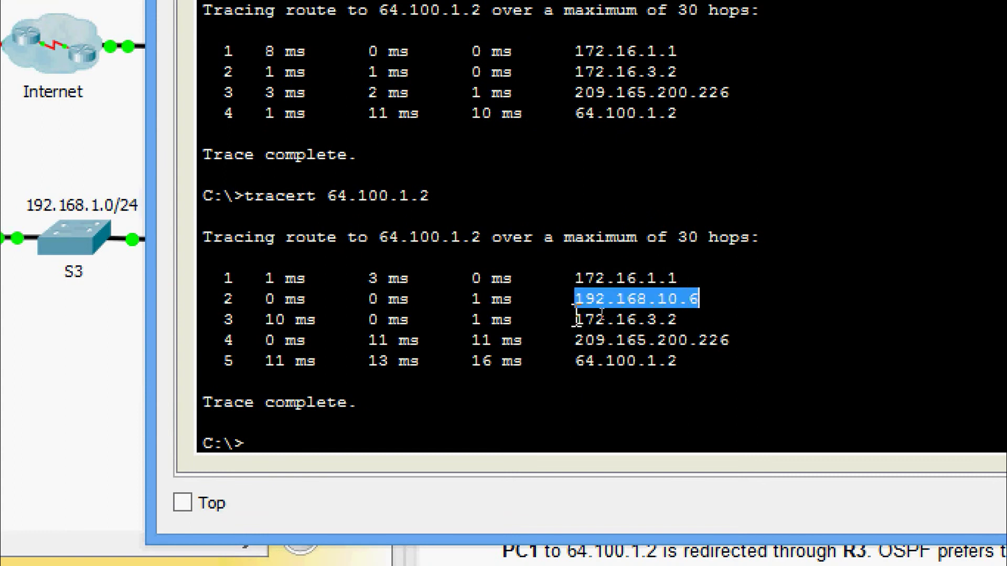
left_click_drag(576, 319, 683, 316)
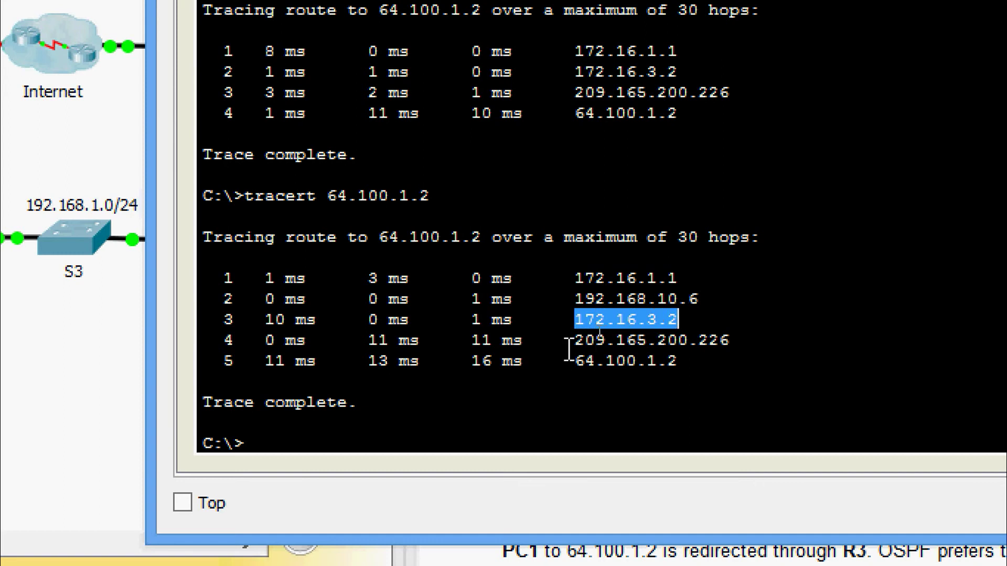
left_click_drag(565, 340, 741, 344)
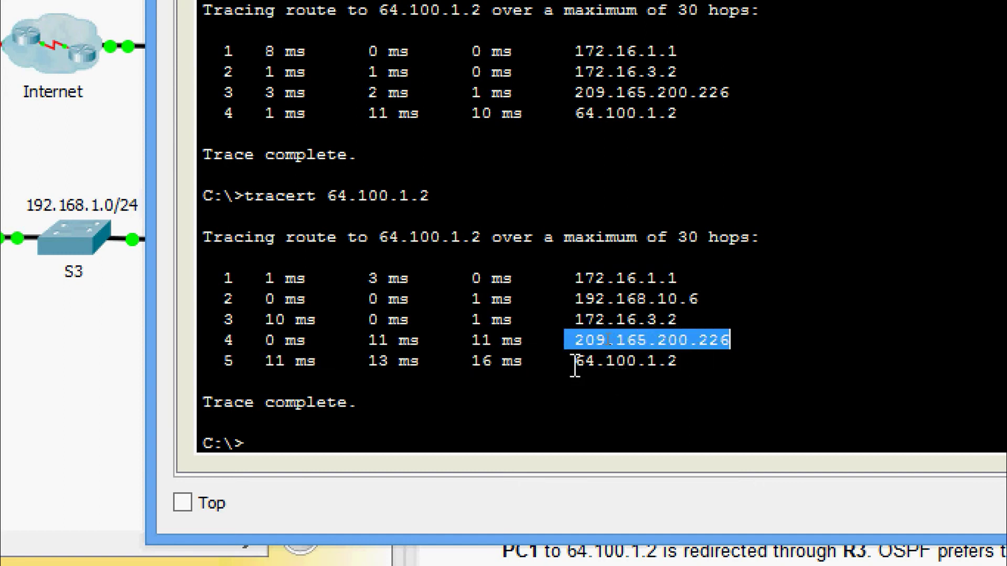
left_click_drag(577, 364, 696, 363)
key("ctrl+c")
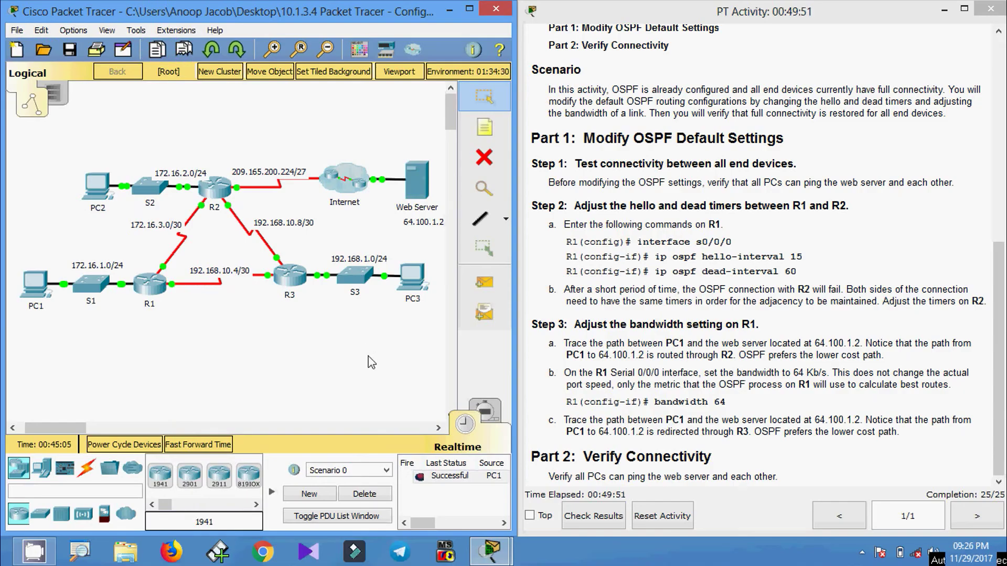
Step: Switch to simulation mode, delete the existing scenario's PDU and add a simple PDU from PC1 to the Web Server
left_click(484, 413)
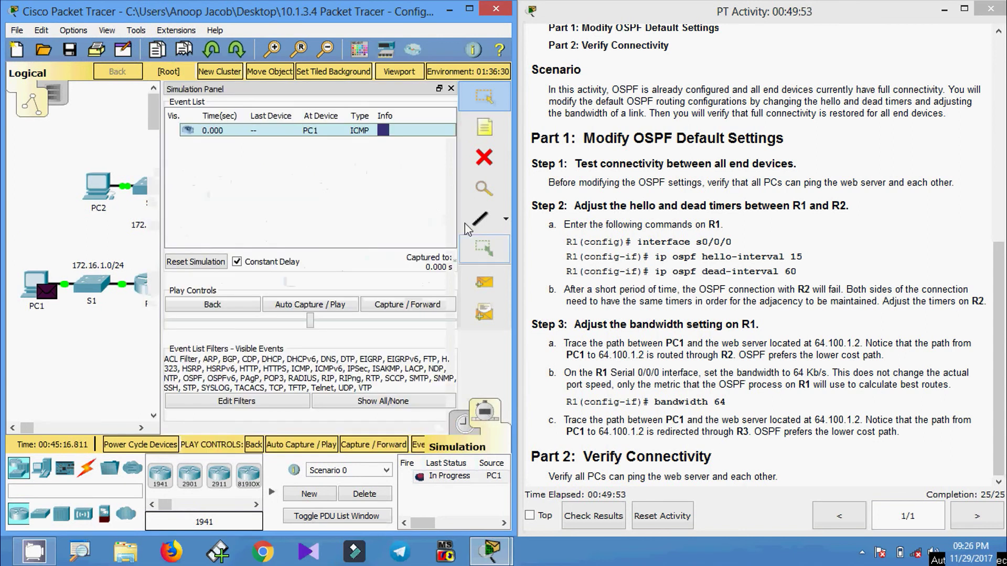
left_click(450, 88)
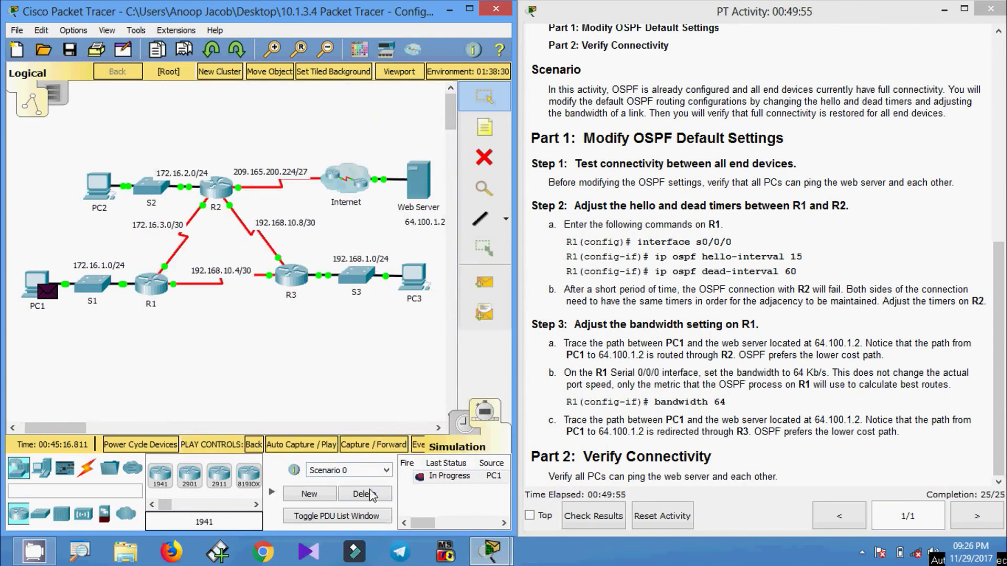
left_click(364, 494)
left_click(484, 282)
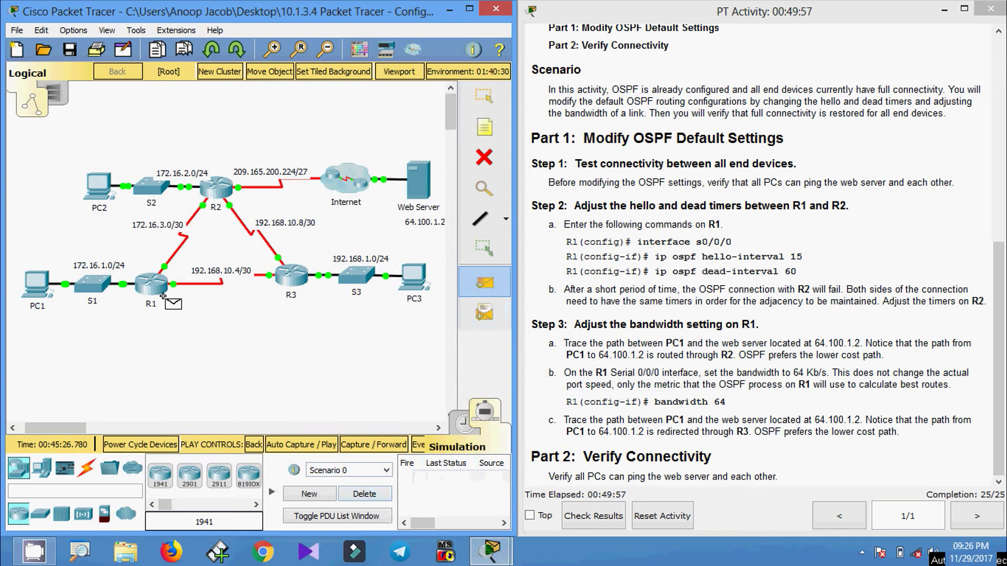
left_click(37, 283)
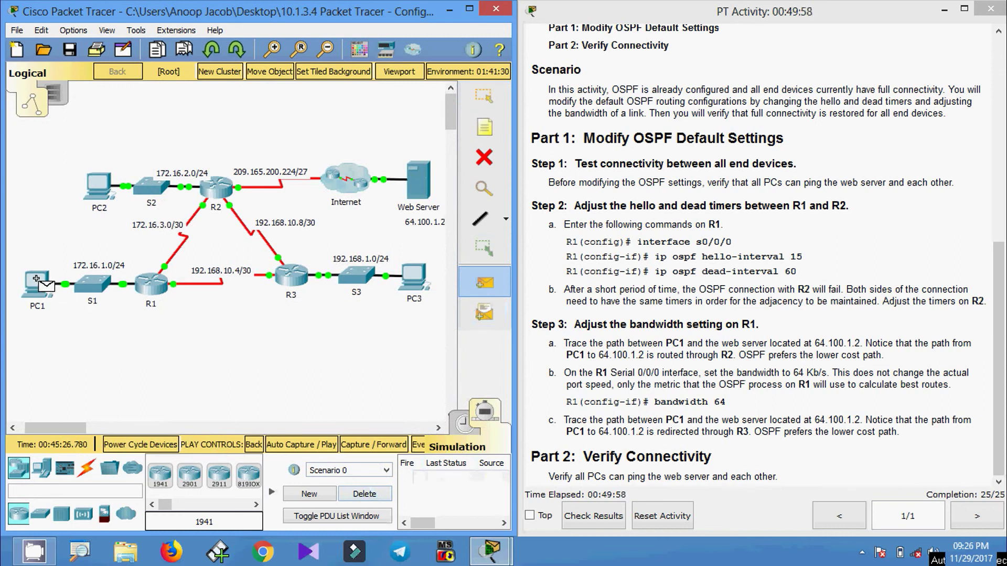
left_click(414, 182)
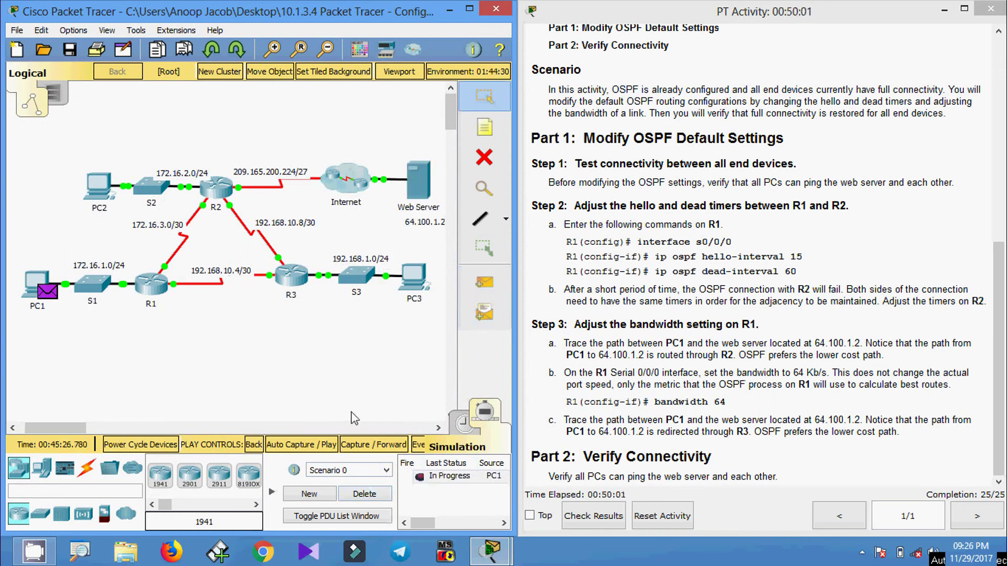
Step: Advance the simulation one event at a time to follow the PDU's path from PC1 towards the Web Server
left_click(378, 446)
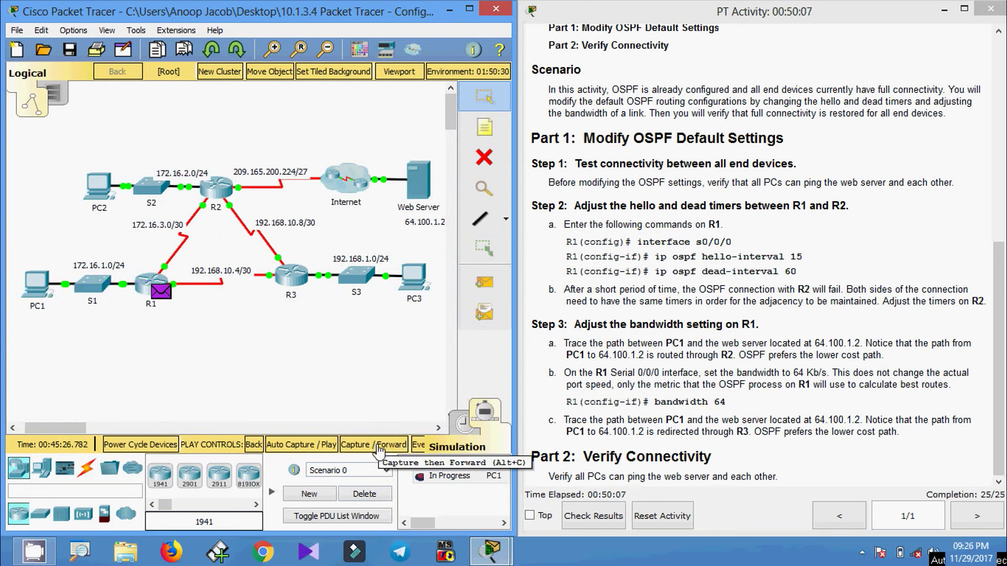
left_click(378, 447)
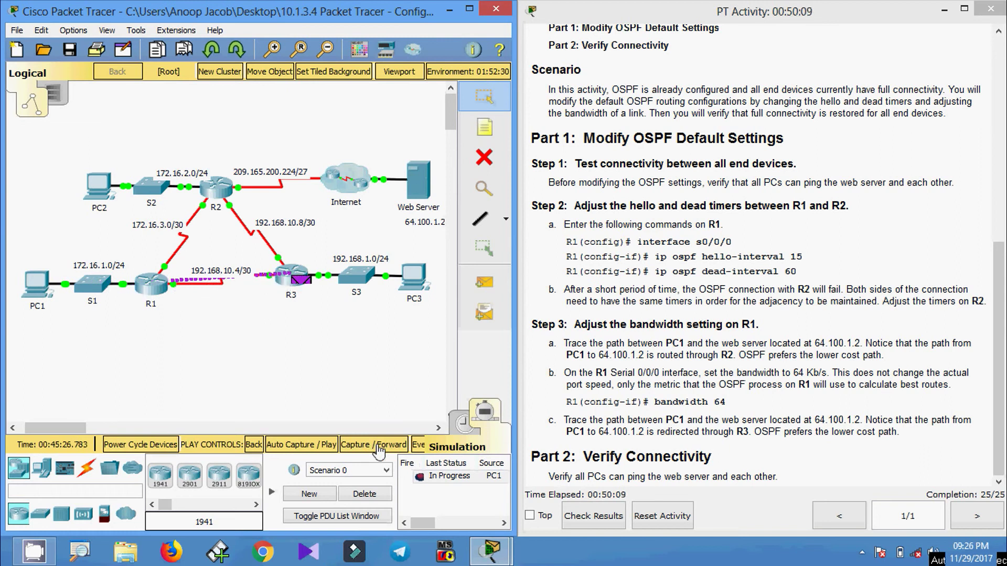
left_click(378, 447)
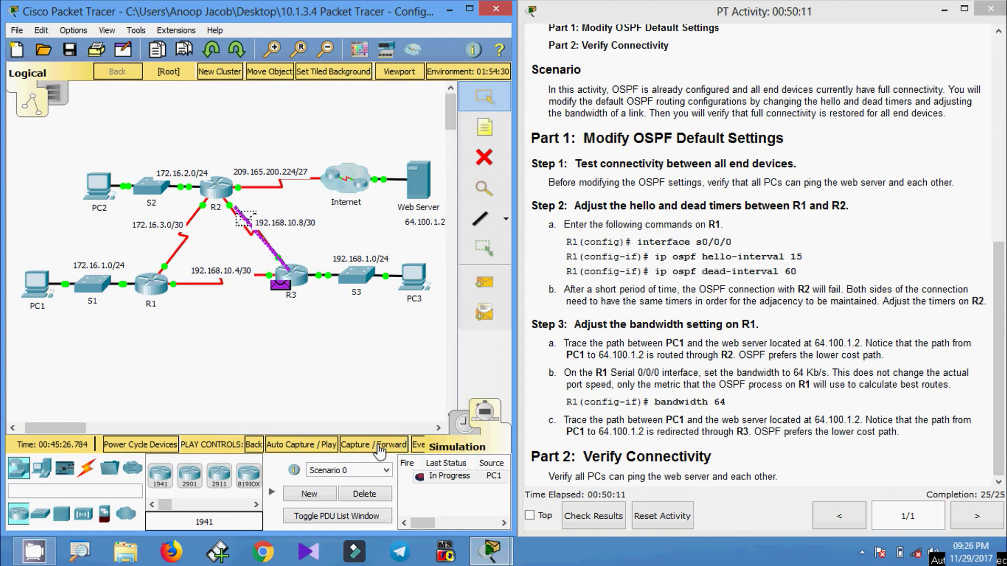
left_click(380, 450)
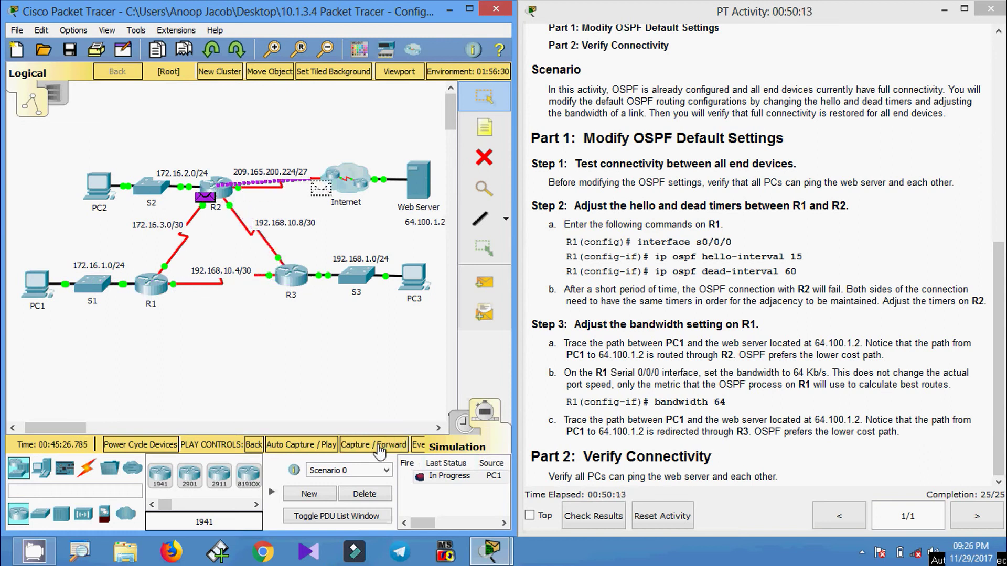
left_click(380, 450)
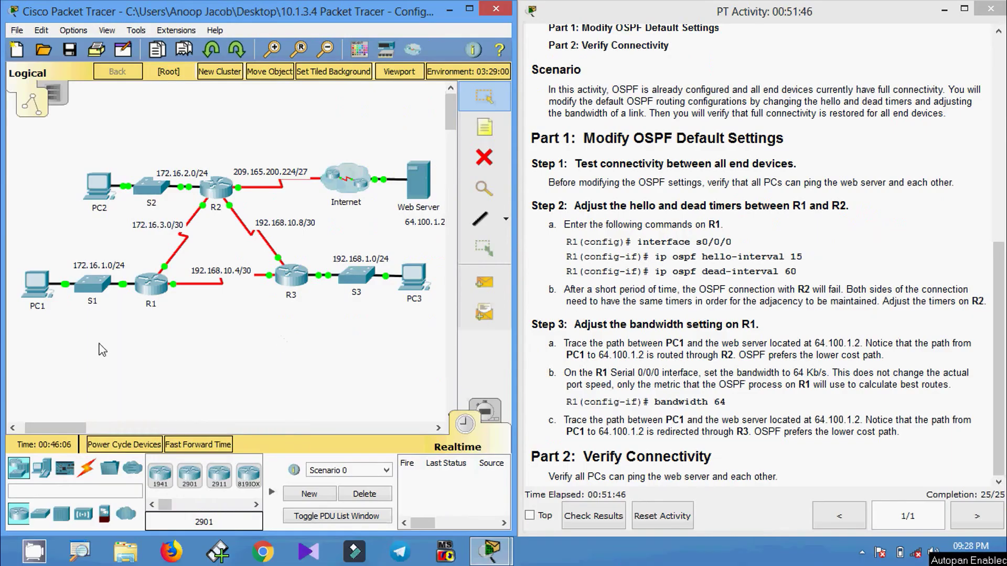
Step: Ping the web server at 64.100.1.2 from PC1's command prompt and close the PC1 window
left_click(37, 286)
left_click(603, 139)
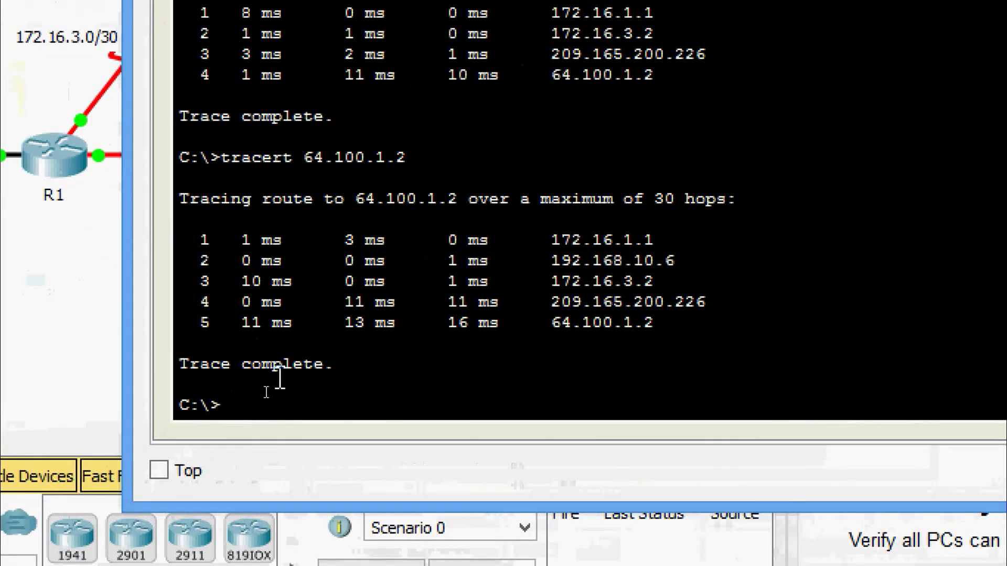
type("ping")
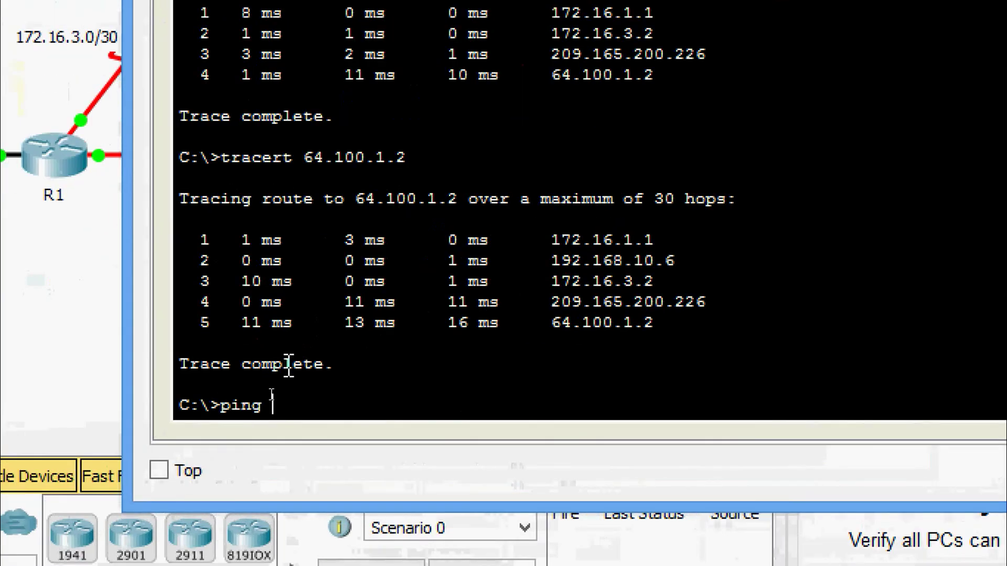
right_click(294, 404)
left_click(319, 458)
key("Return")
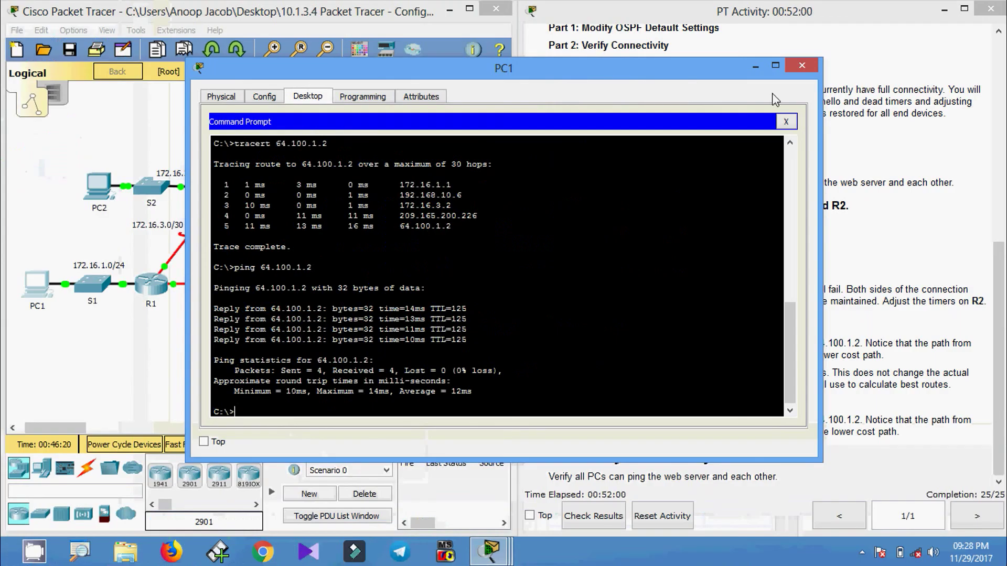
left_click(799, 75)
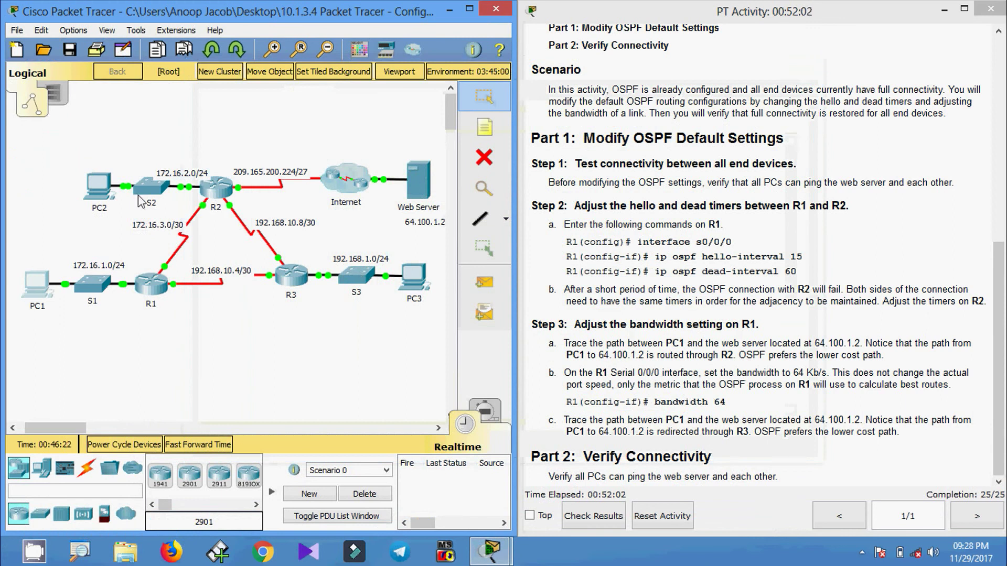
Step: Ping 64.100.1.2 from PC2's command prompt and close the PC2 window
left_click(98, 186)
left_click(617, 161)
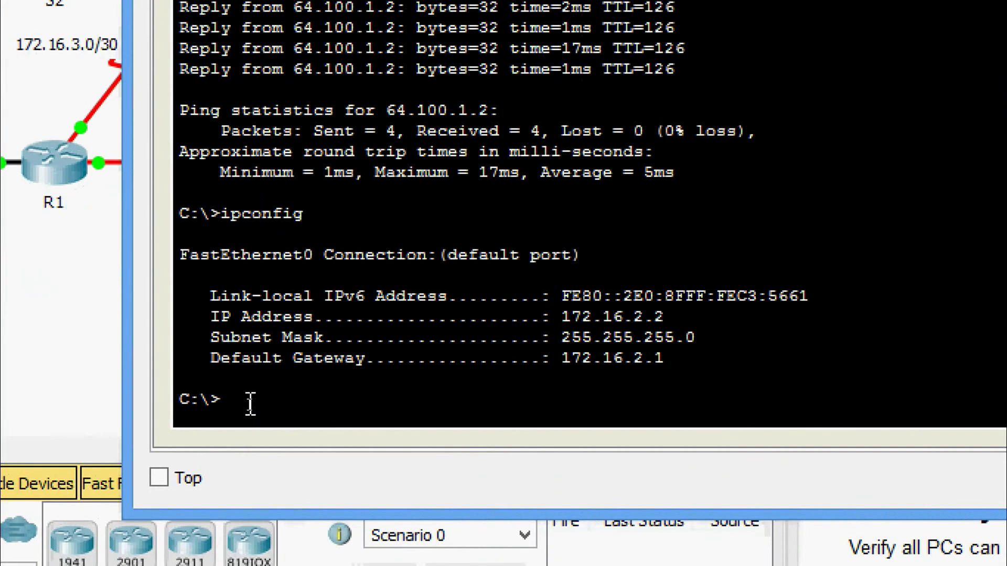
key("Up")
key("Up")
key("Return")
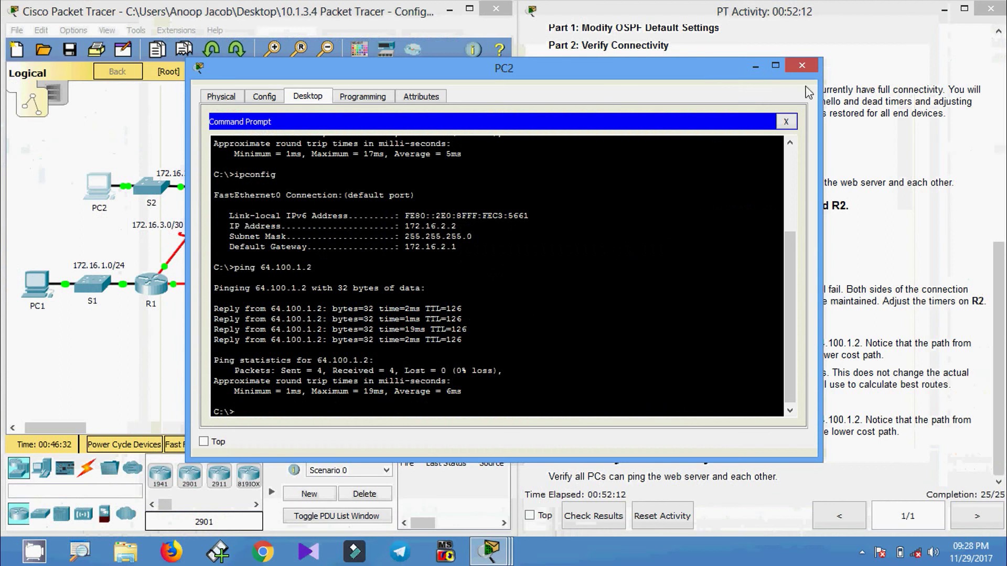
left_click(922, 2)
Step: Ping the web server at 64.100.1.2 from PC3's command prompt
left_click(413, 283)
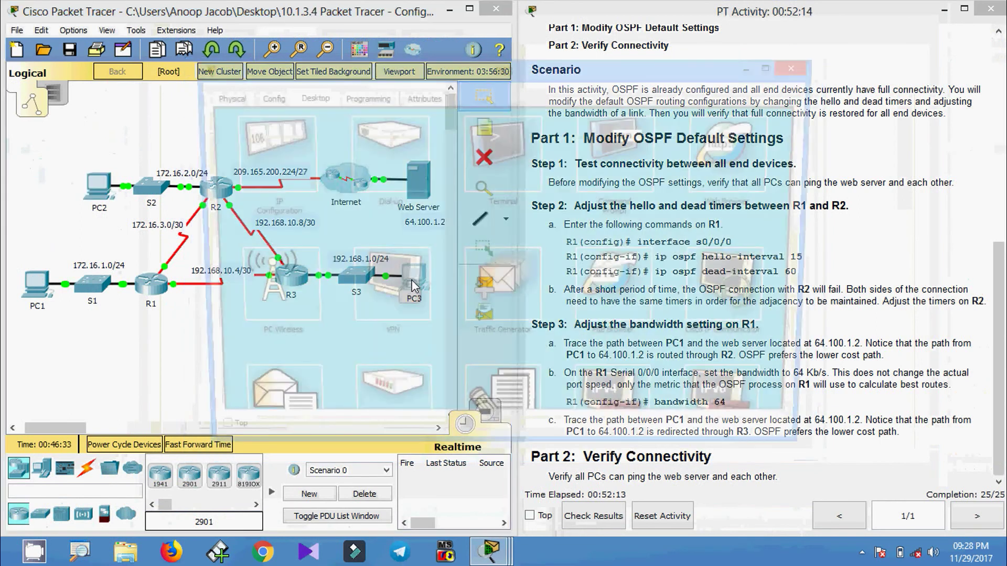
left_click(577, 194)
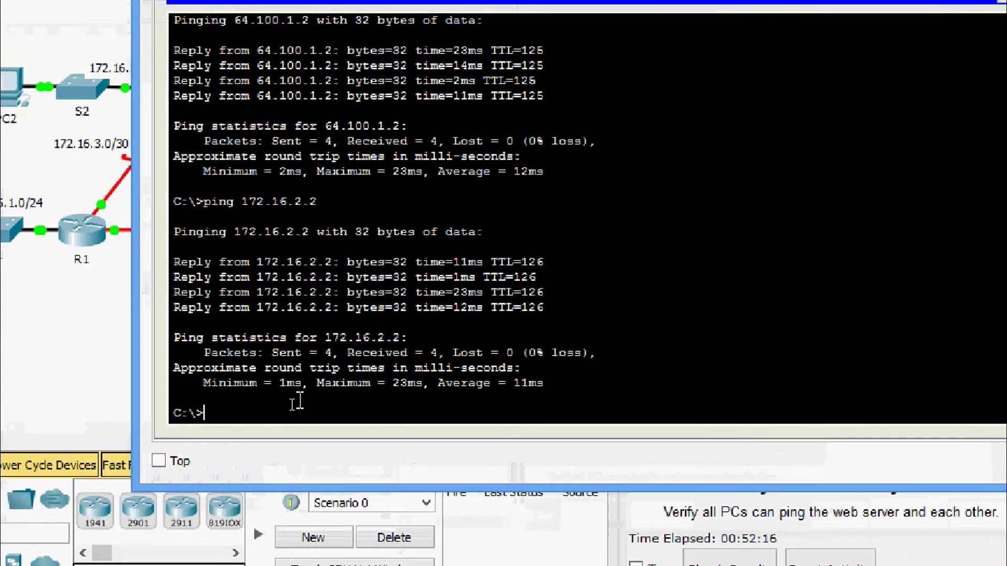
key("Up")
key("Up")
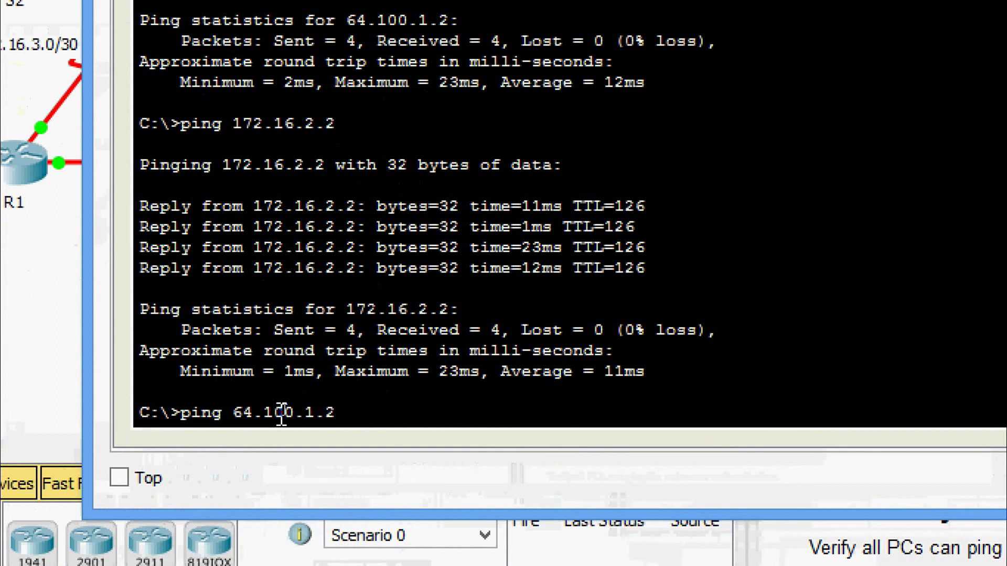
key("Down")
key("Up")
key("Return")
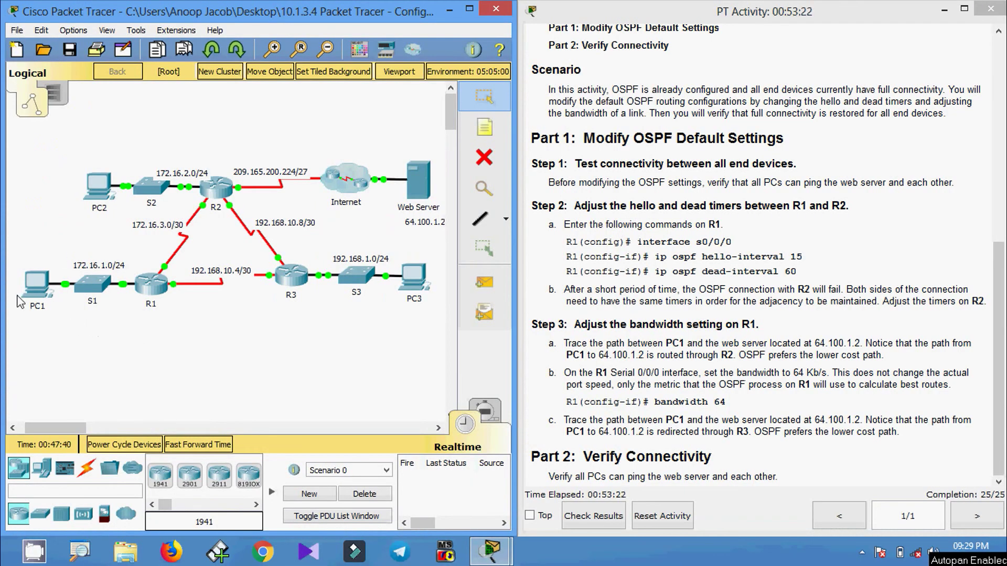
Step: Ping PC2 at 172.16.2.2 from PC1's command prompt and close the PC1 window
left_click(35, 284)
left_click(608, 157)
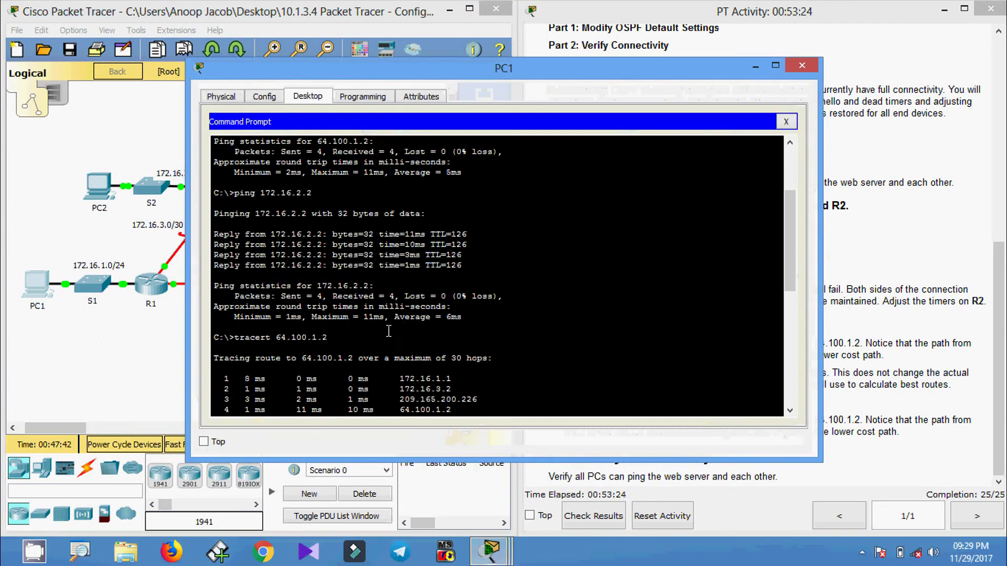
scroll(314, 392, "down", 10)
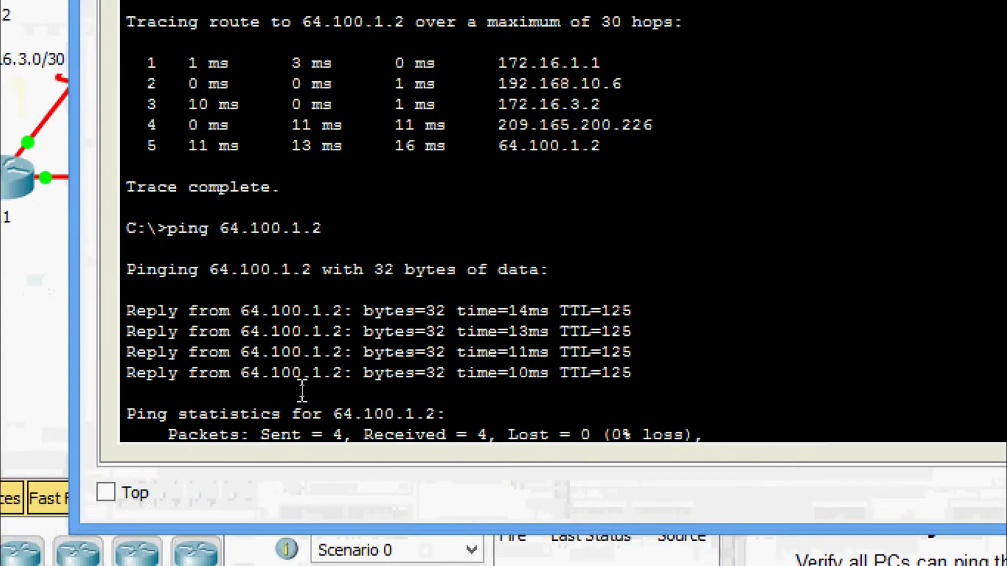
scroll(302, 390, "down", 2)
key("Up")
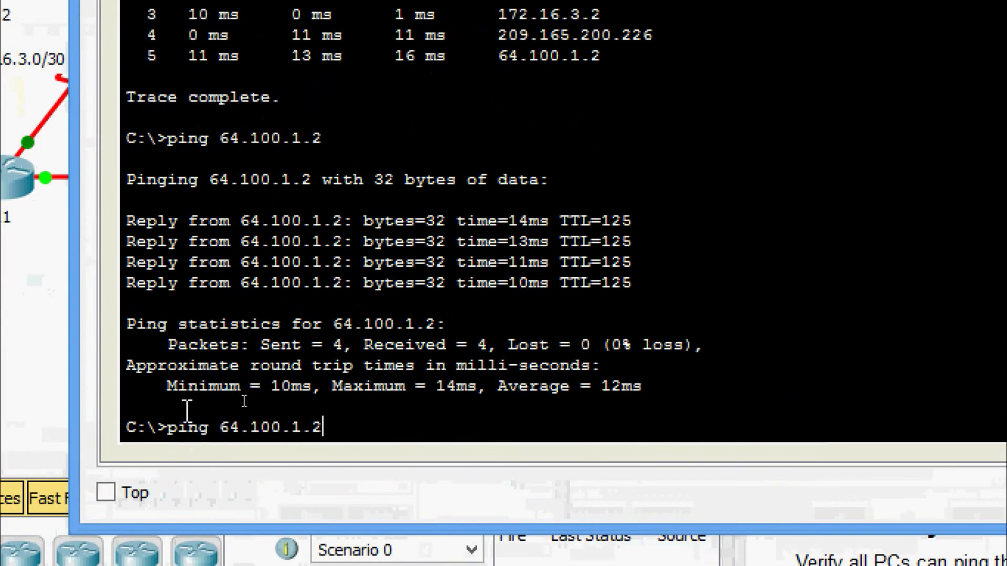
key("Up")
key("Up")
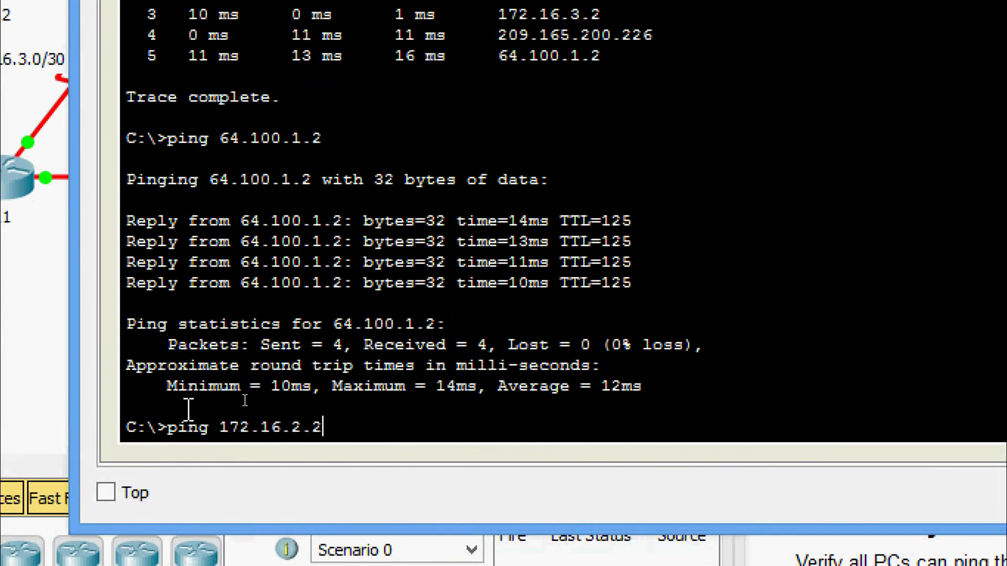
key("Return")
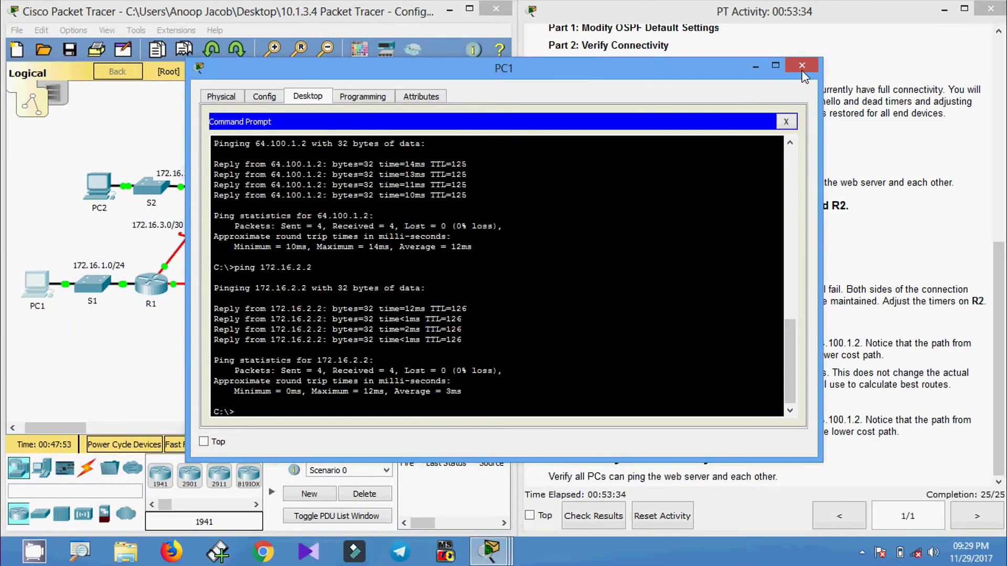
left_click(801, 65)
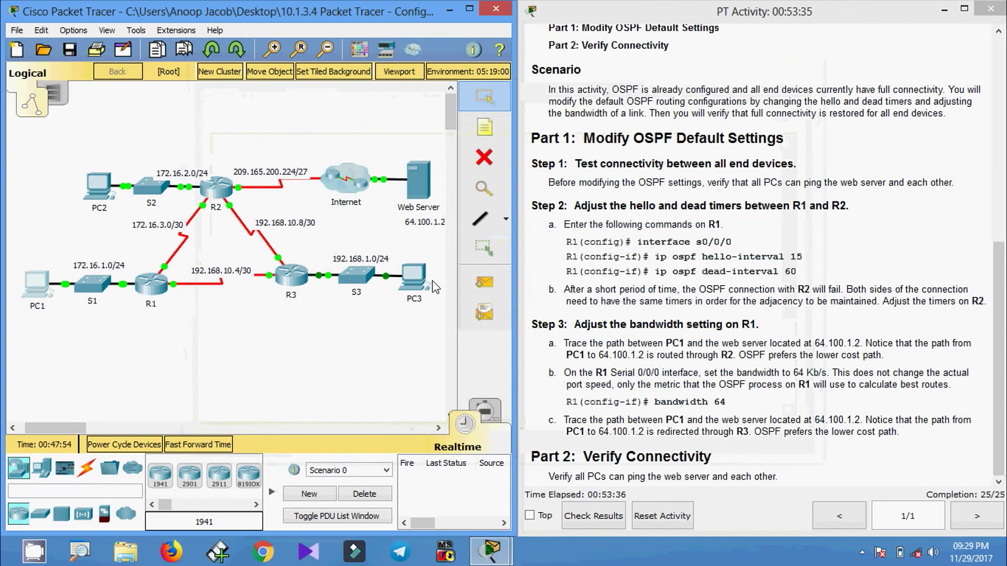
Step: Ping PC2 at 172.16.2.2 from PC3's command prompt
left_click(405, 274)
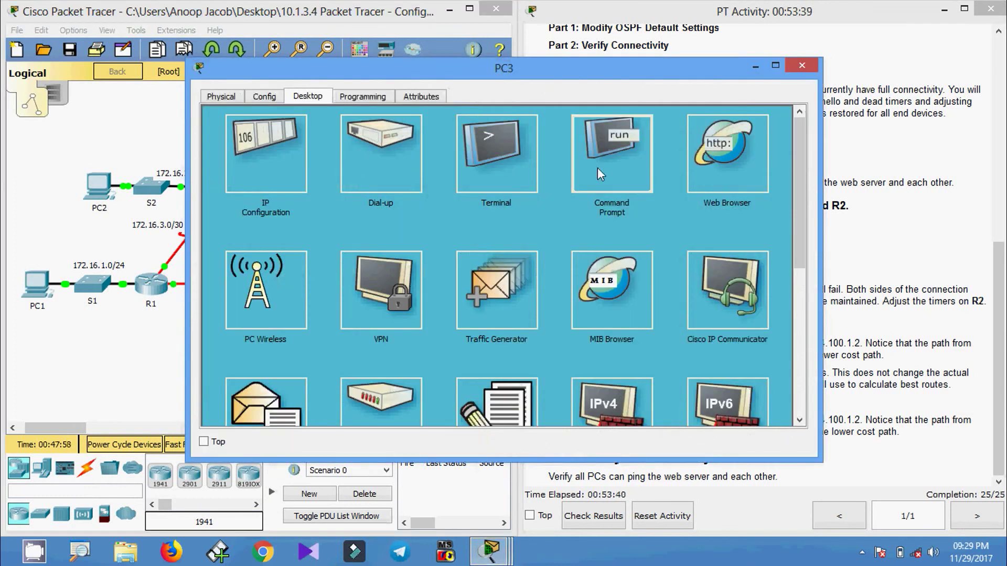
left_click(597, 168)
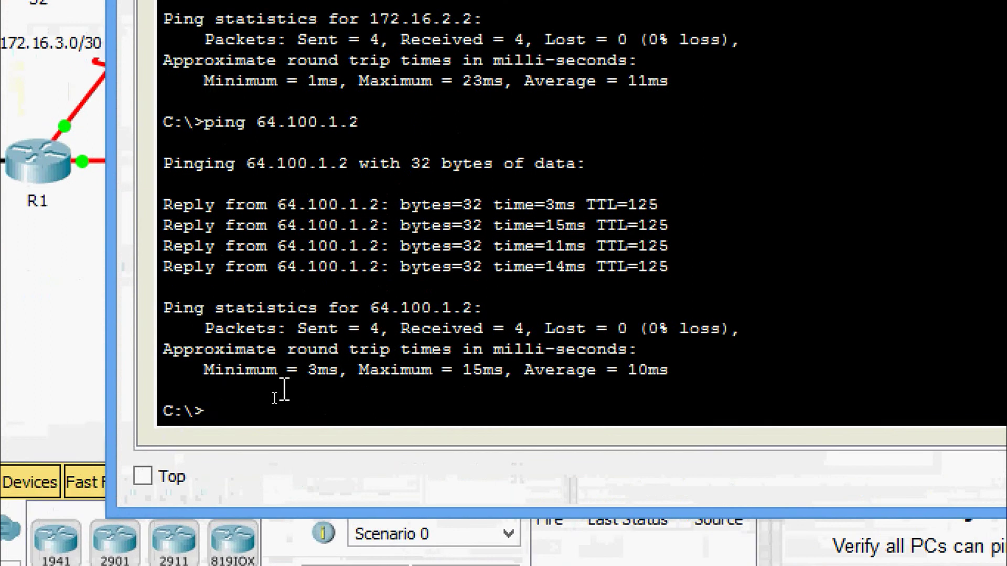
key("Up")
key("Up")
key("Return")
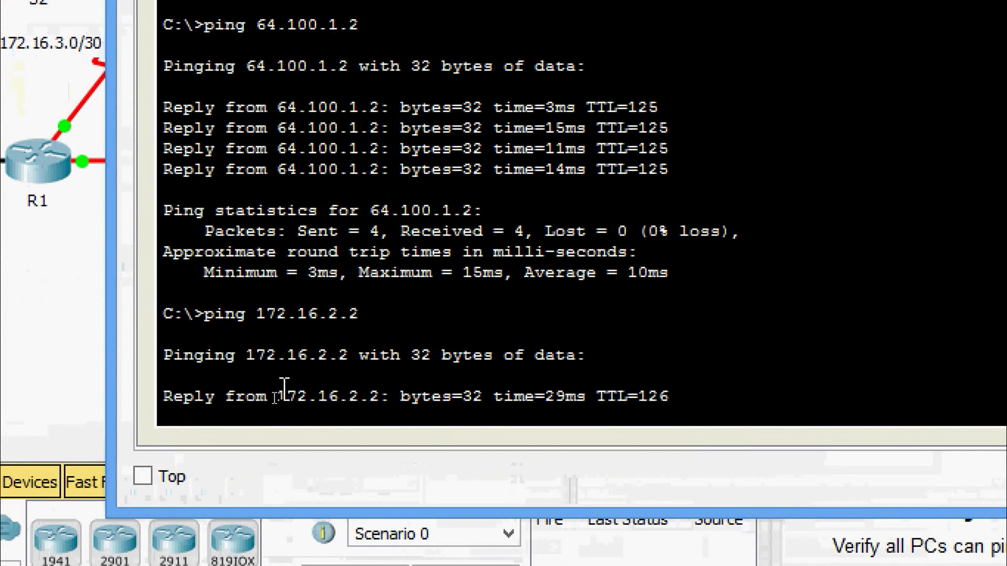